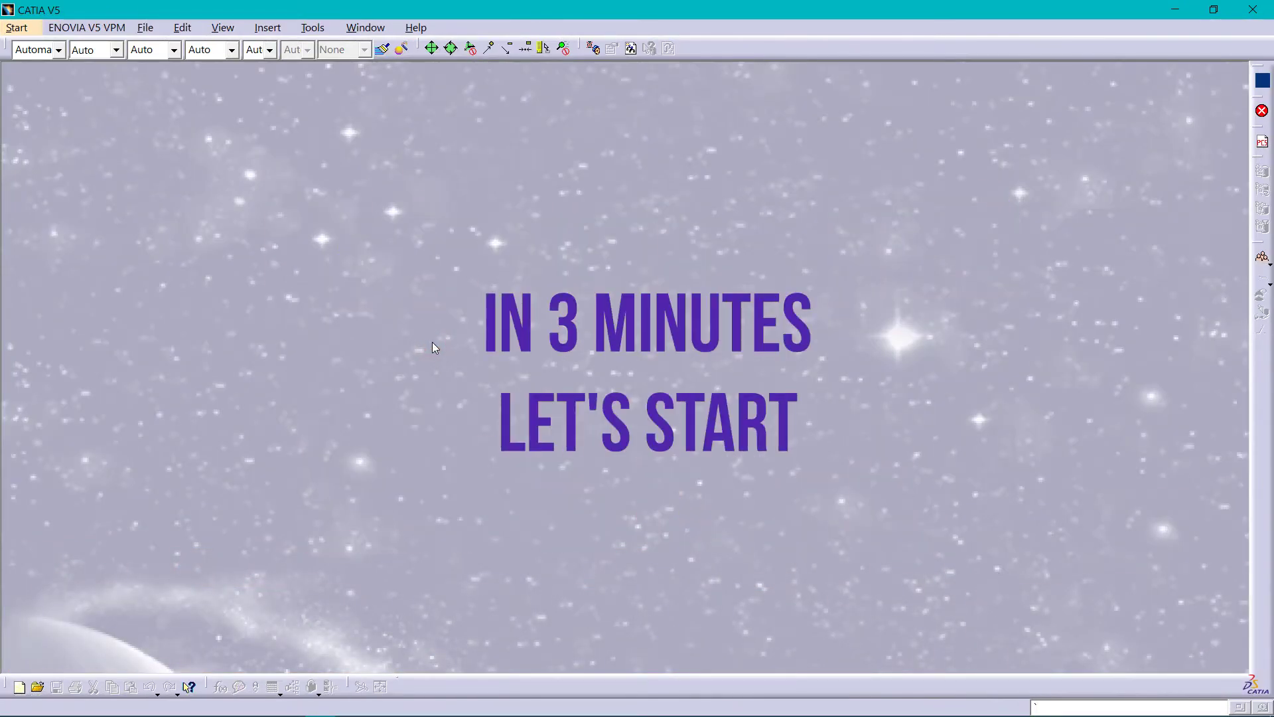
Step: Create a new part named "spring" in the Wireframe and Surface Design workbench
left_click(23, 34)
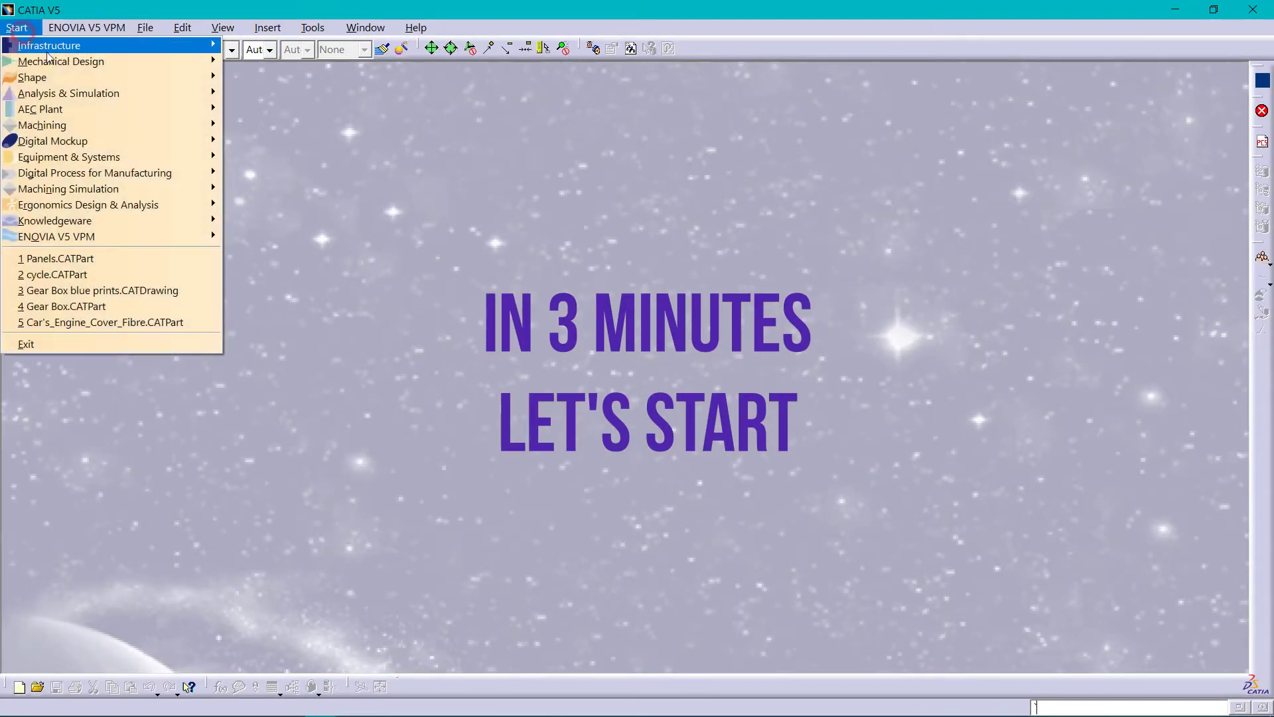
mouse_move(47, 59)
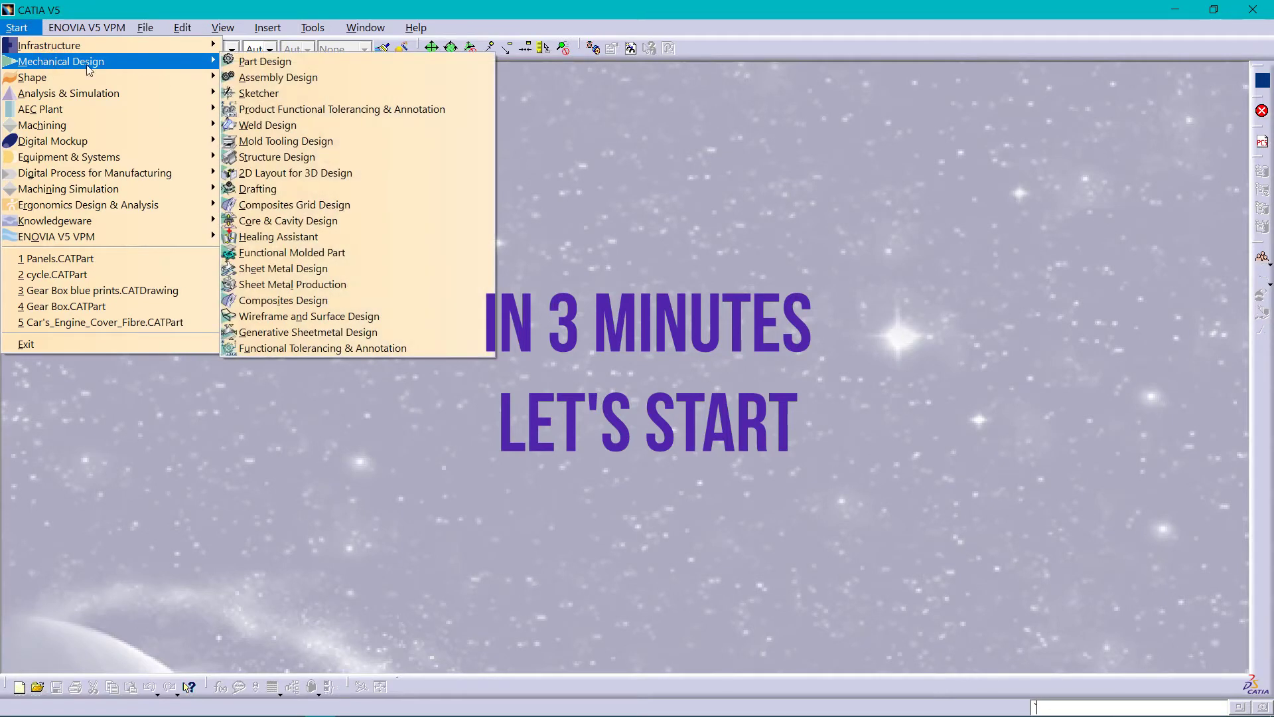
left_click(304, 316)
key("BackSpace")
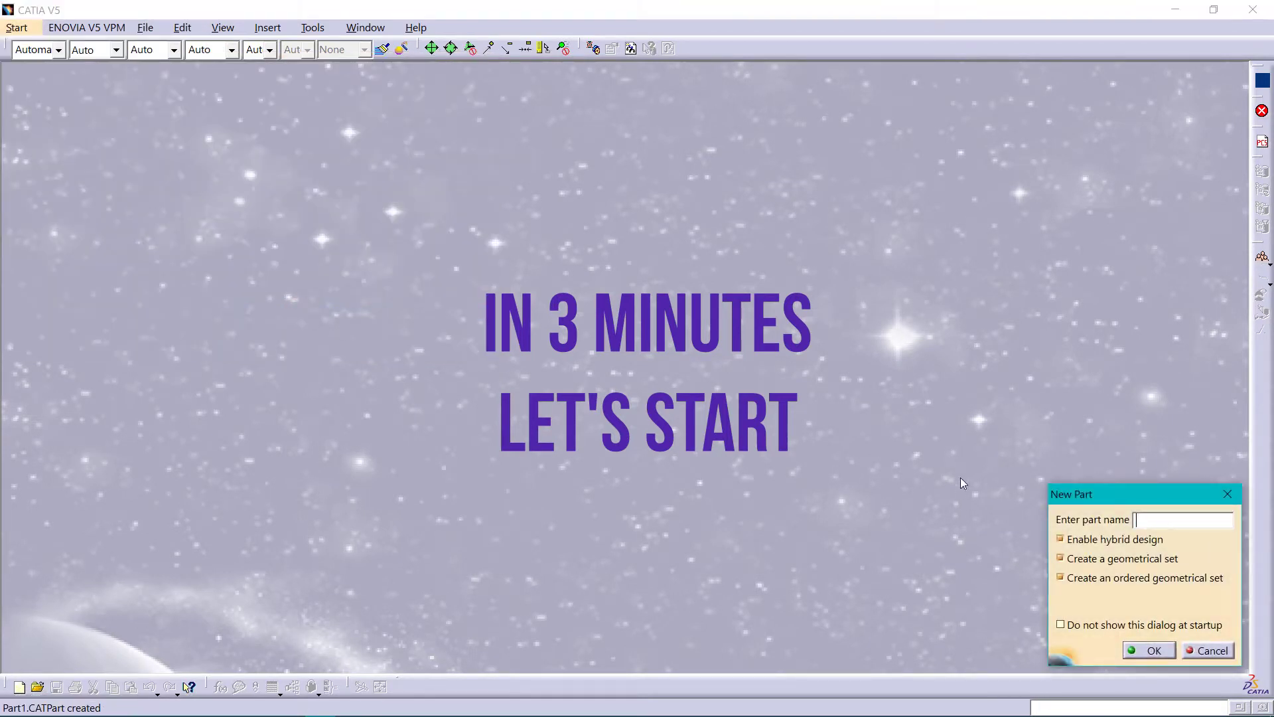
type("spring")
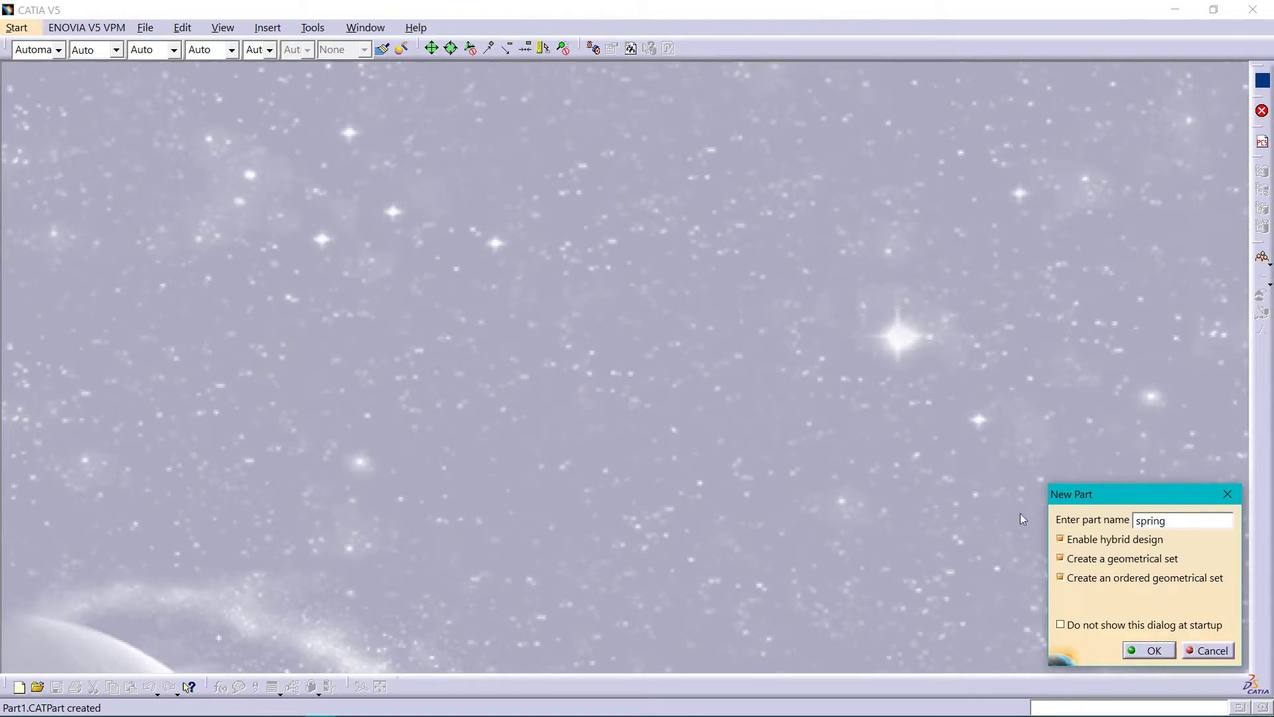
left_click(1147, 652)
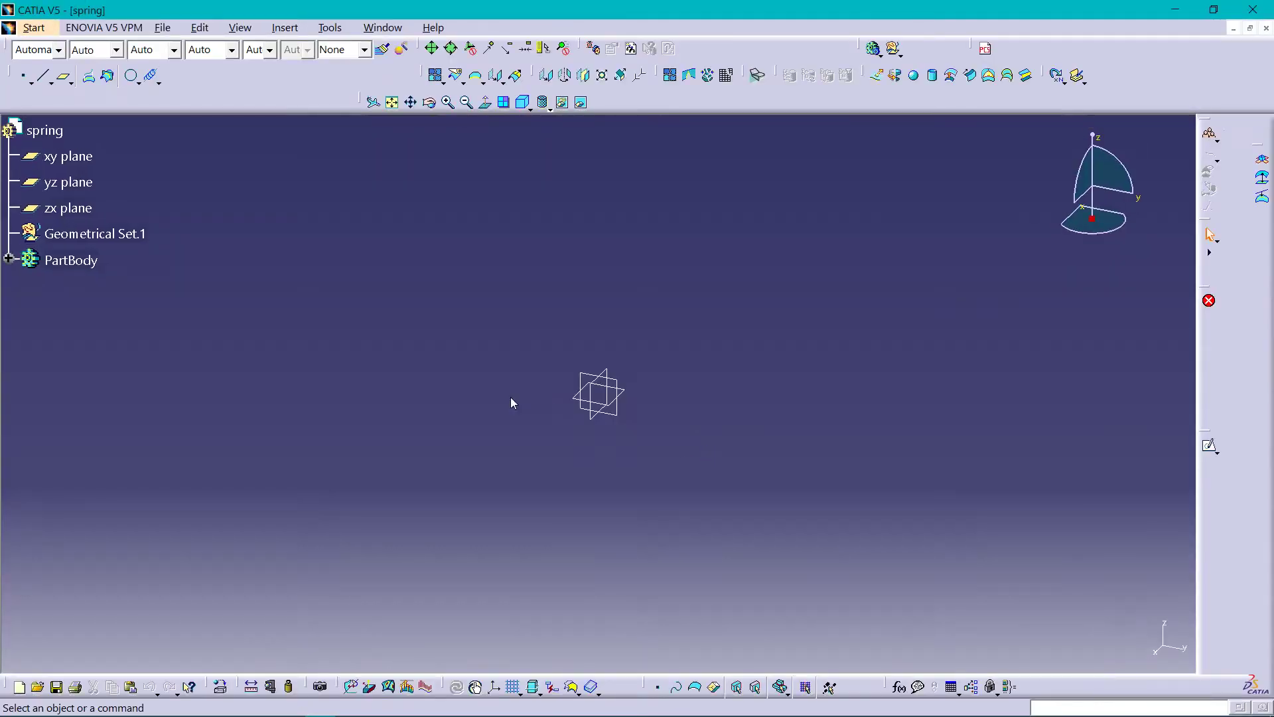
Step: Start a helix curve and create its starting point at coordinates X 50 mm, Y 50 mm, Z 0 mm
left_click(276, 30)
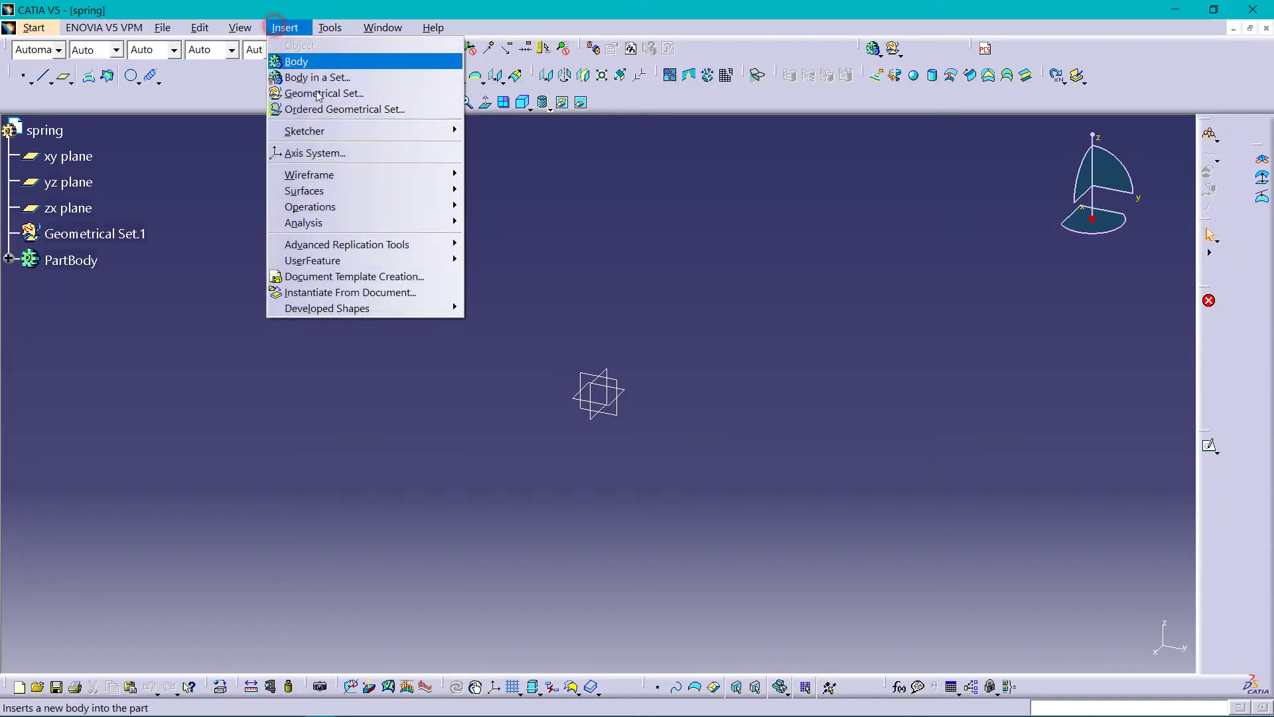
mouse_move(457, 174)
left_click(504, 377)
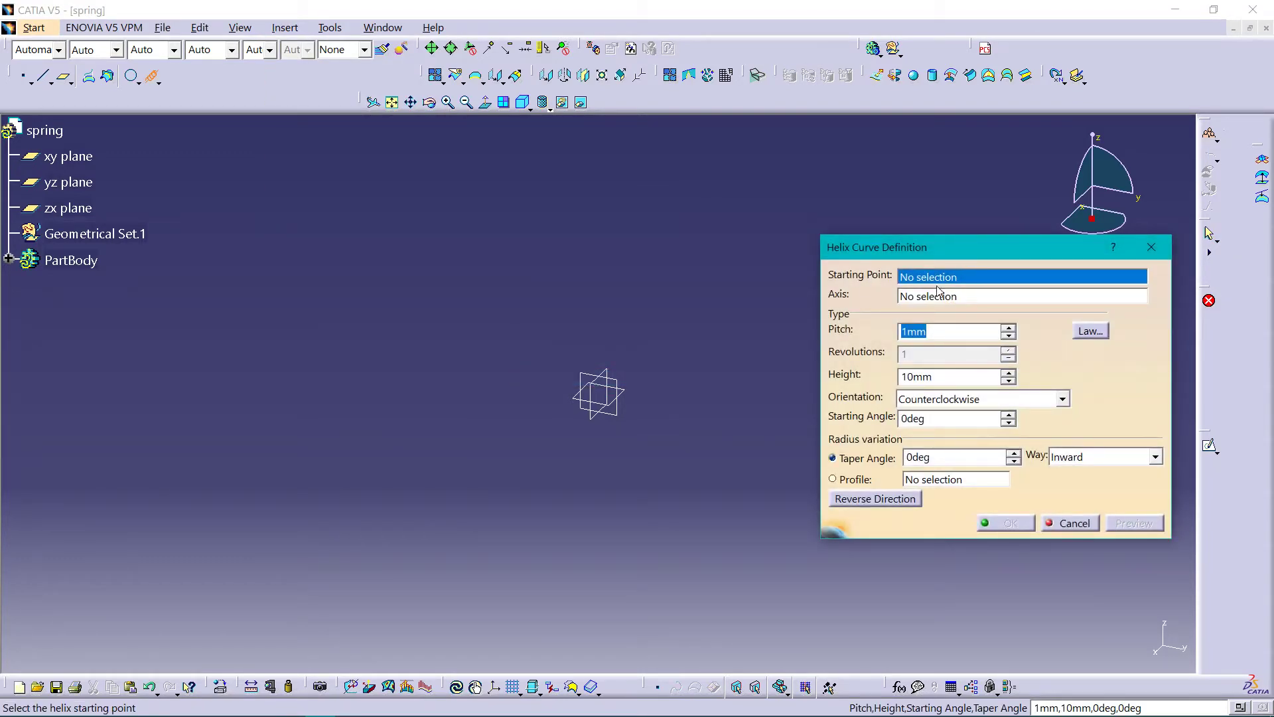
right_click(947, 282)
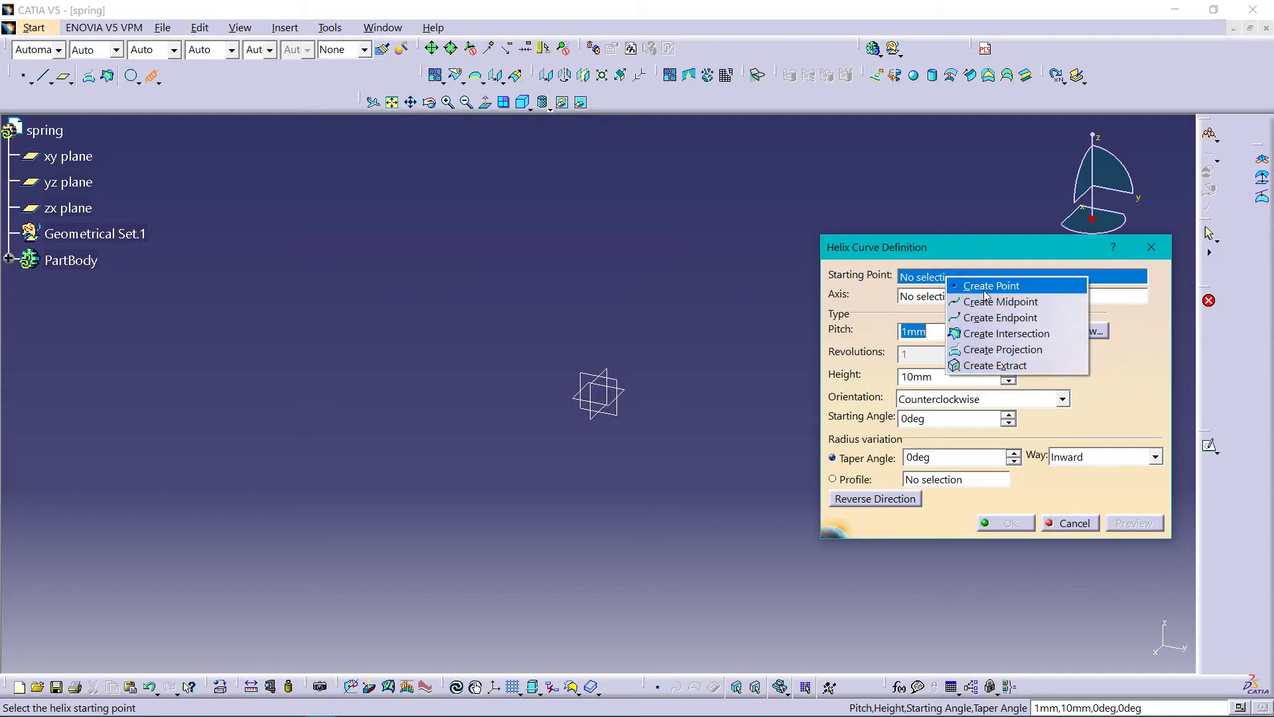
left_click(985, 292)
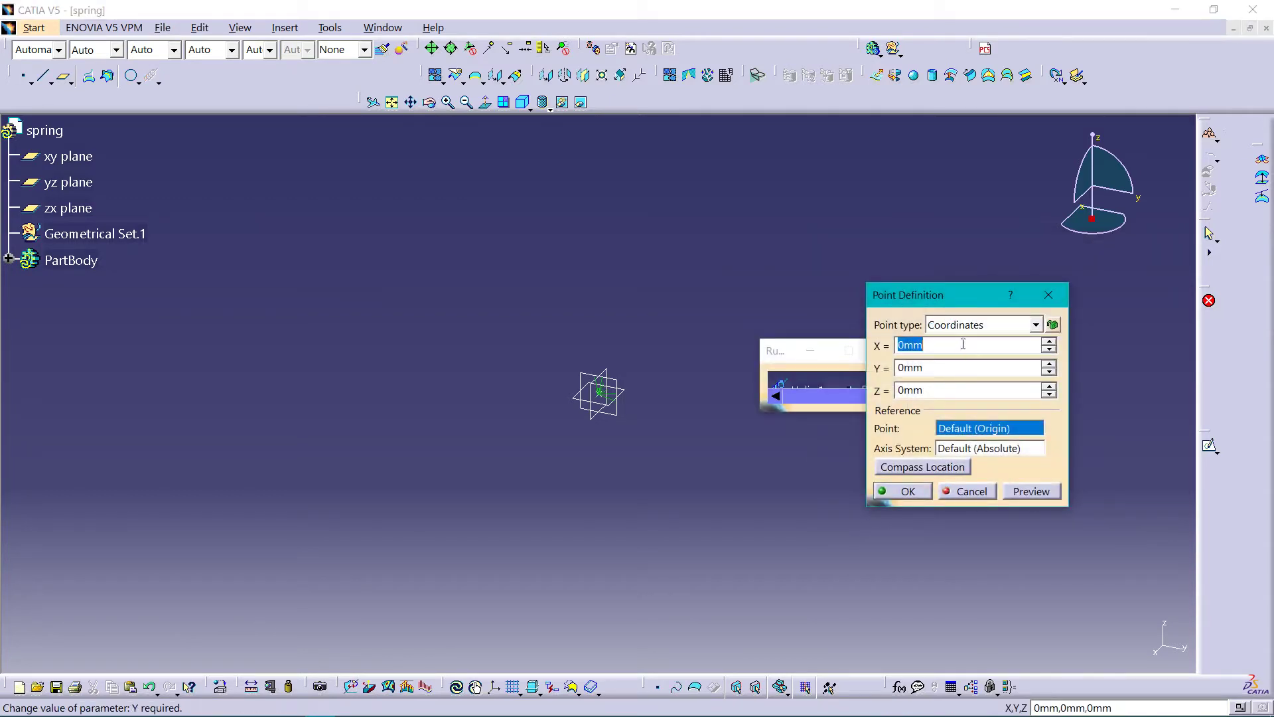
type("50")
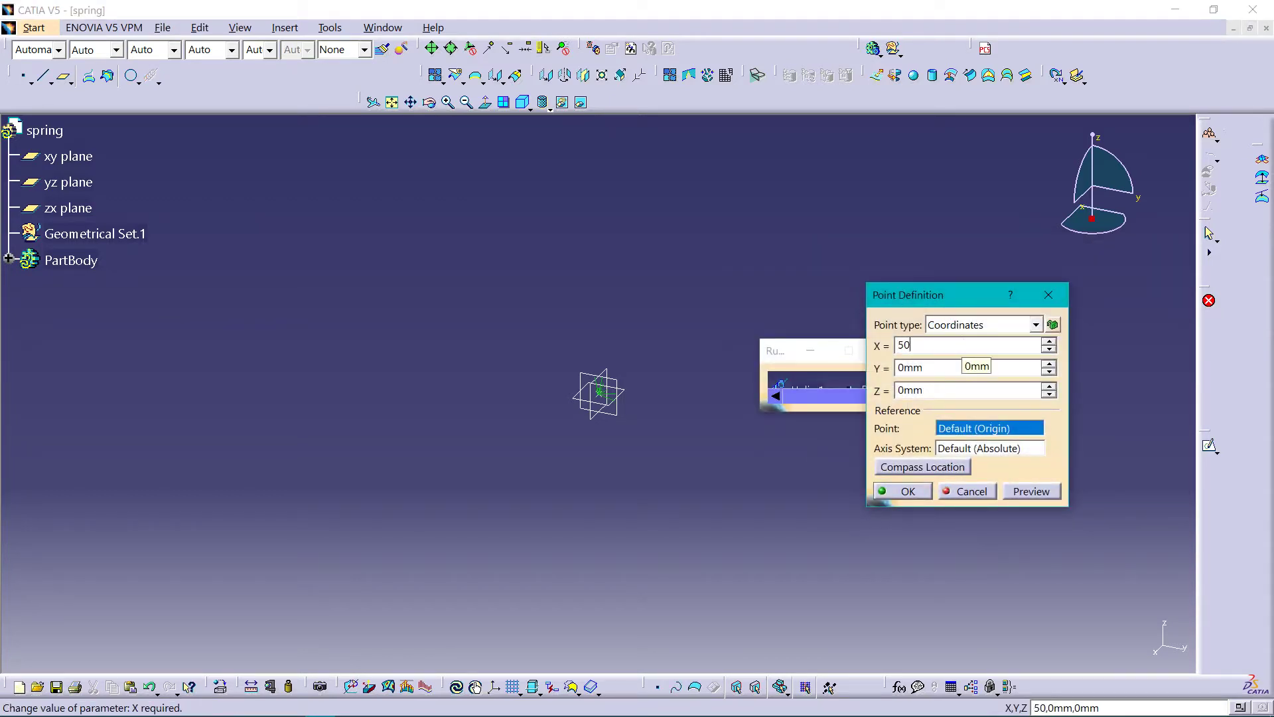
left_click(929, 367)
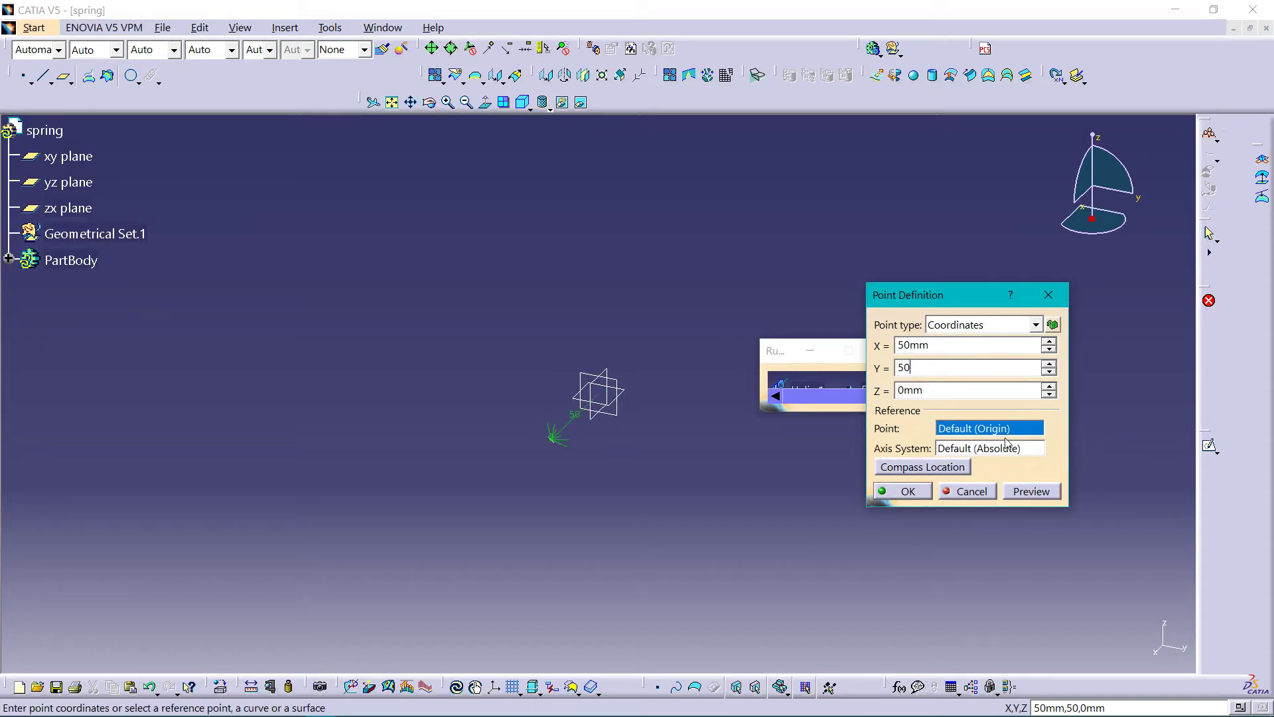
left_click(906, 491)
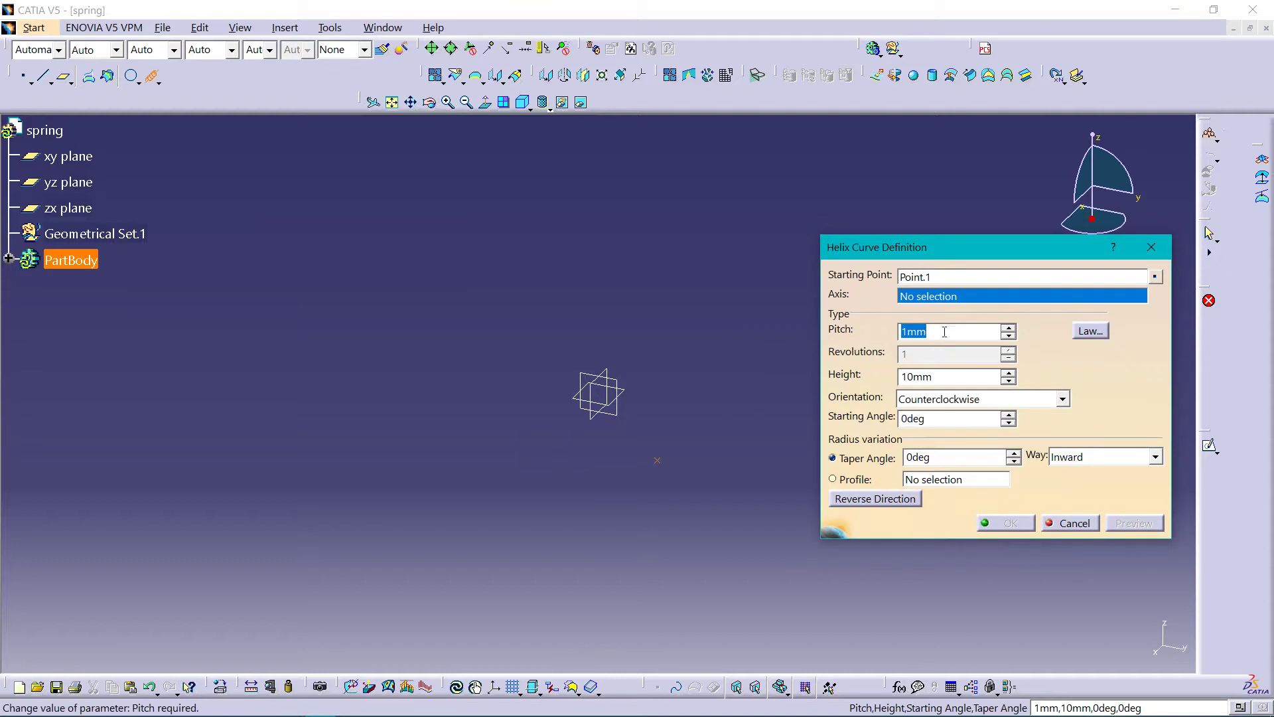
Step: Create the helix around the Z axis with a 25 mm pitch and a 300 mm height
right_click(945, 298)
left_click(968, 349)
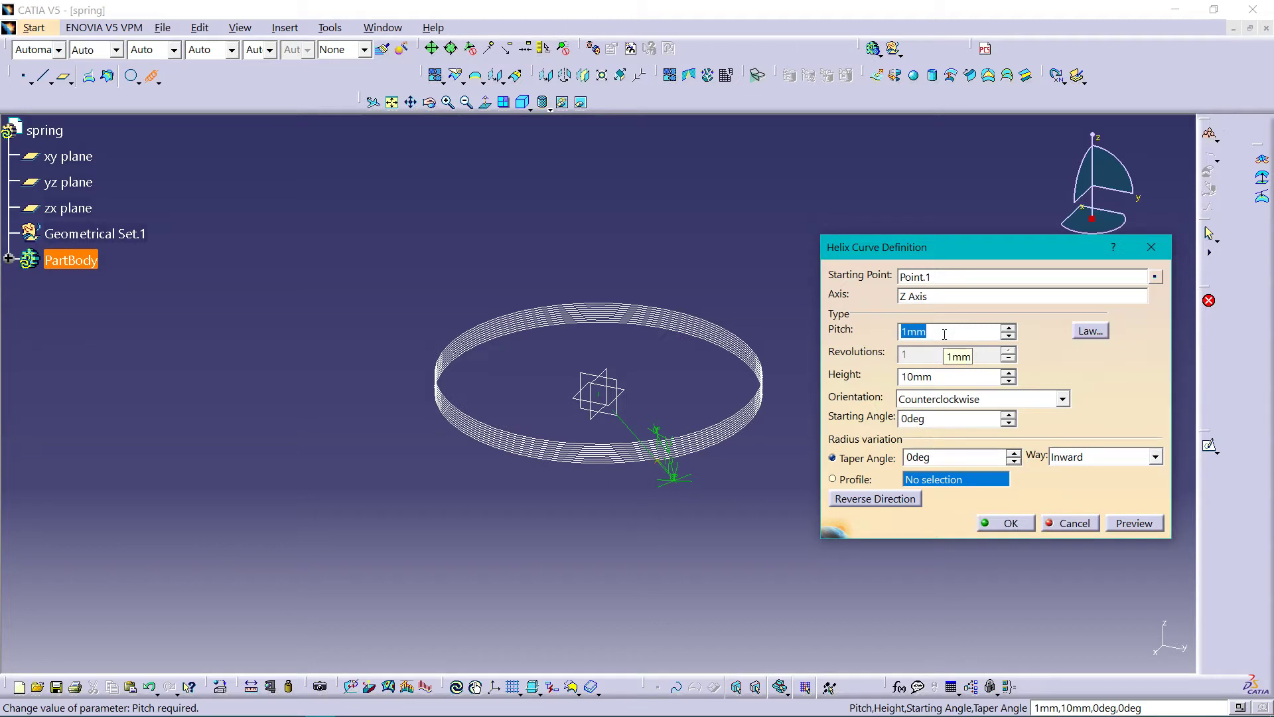
type("25")
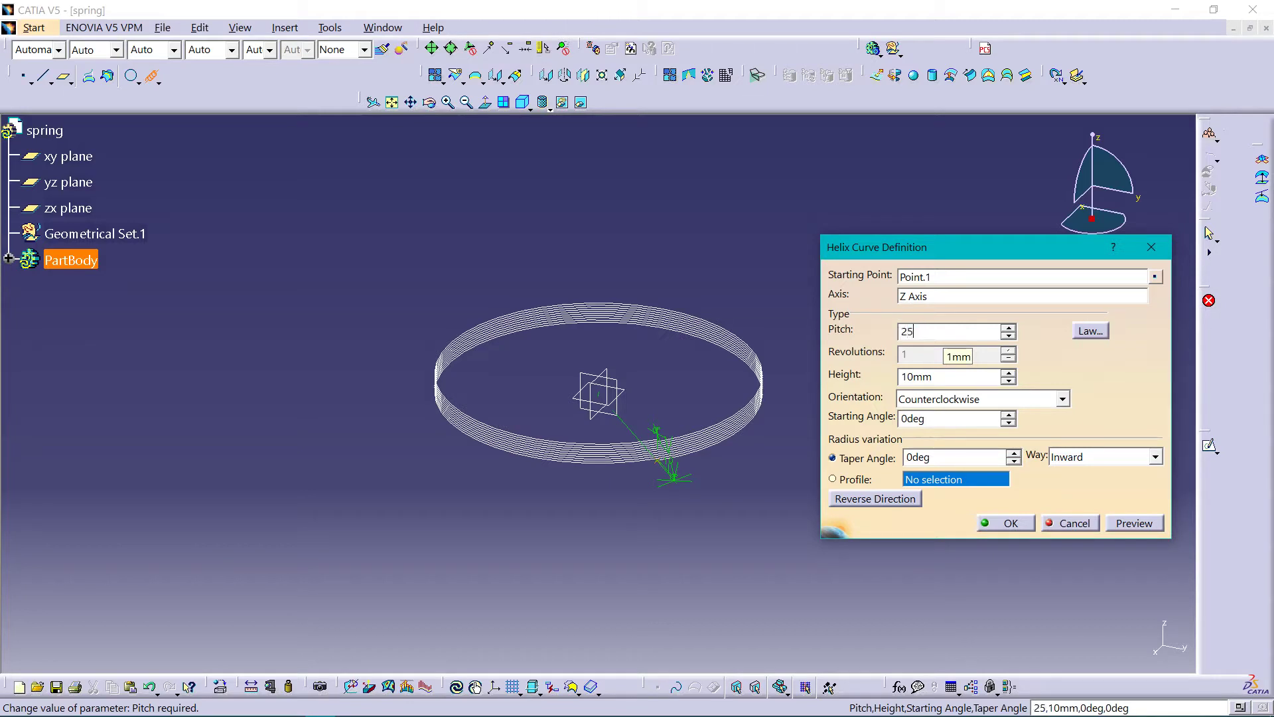
left_click(958, 379)
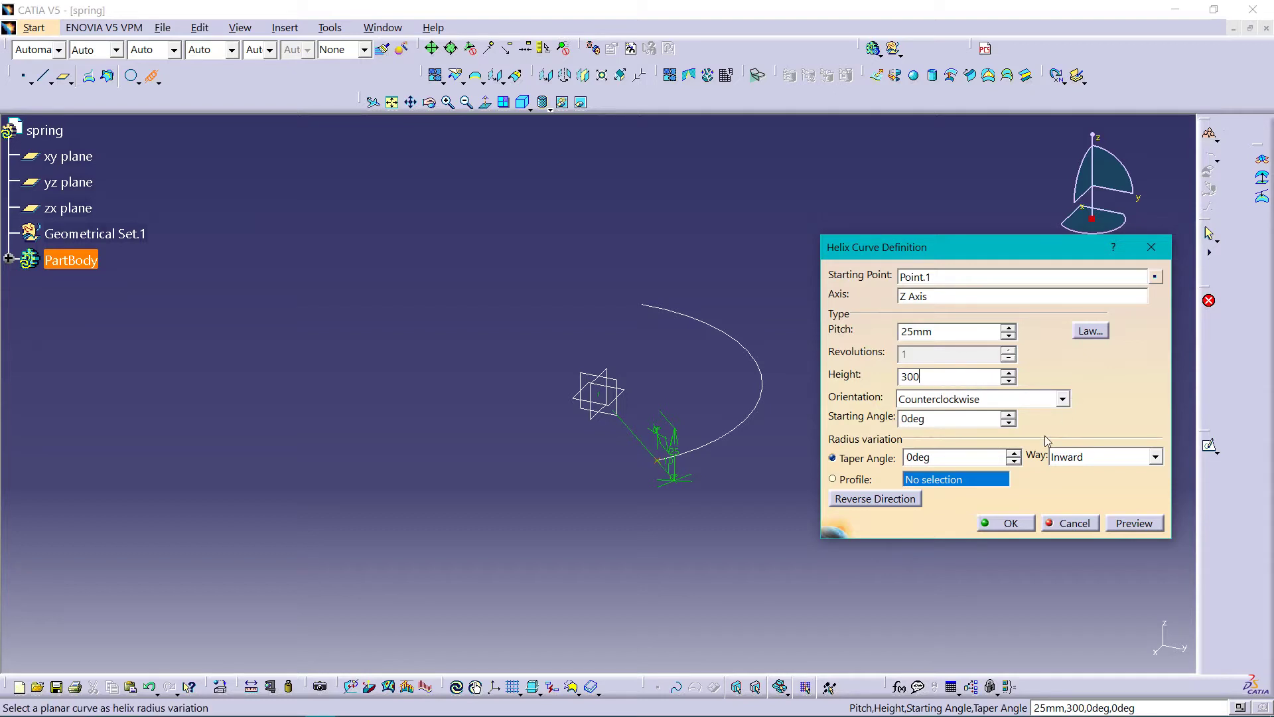
left_click(1009, 524)
Step: Create a plane normal to the helix curve at its lower end point
left_click(815, 367)
middle_click_drag(815, 367, 797, 450)
middle_click_drag(321, 353, 314, 422)
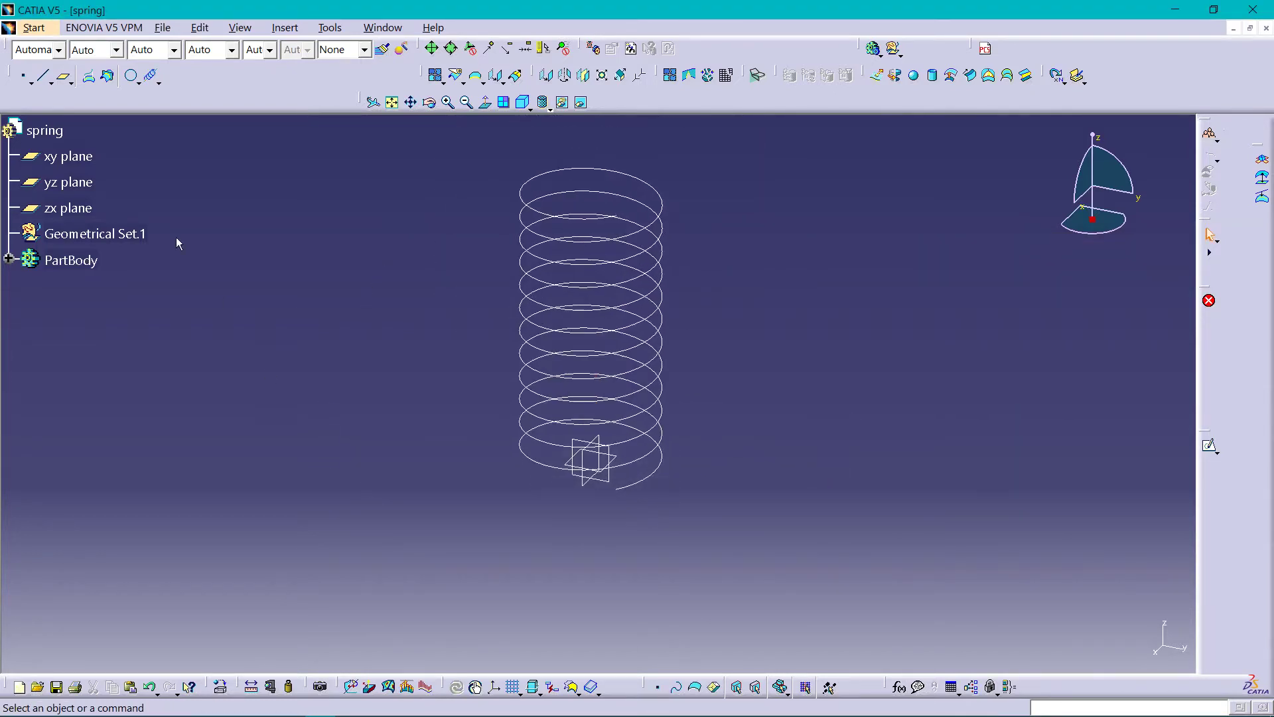
left_click(64, 76)
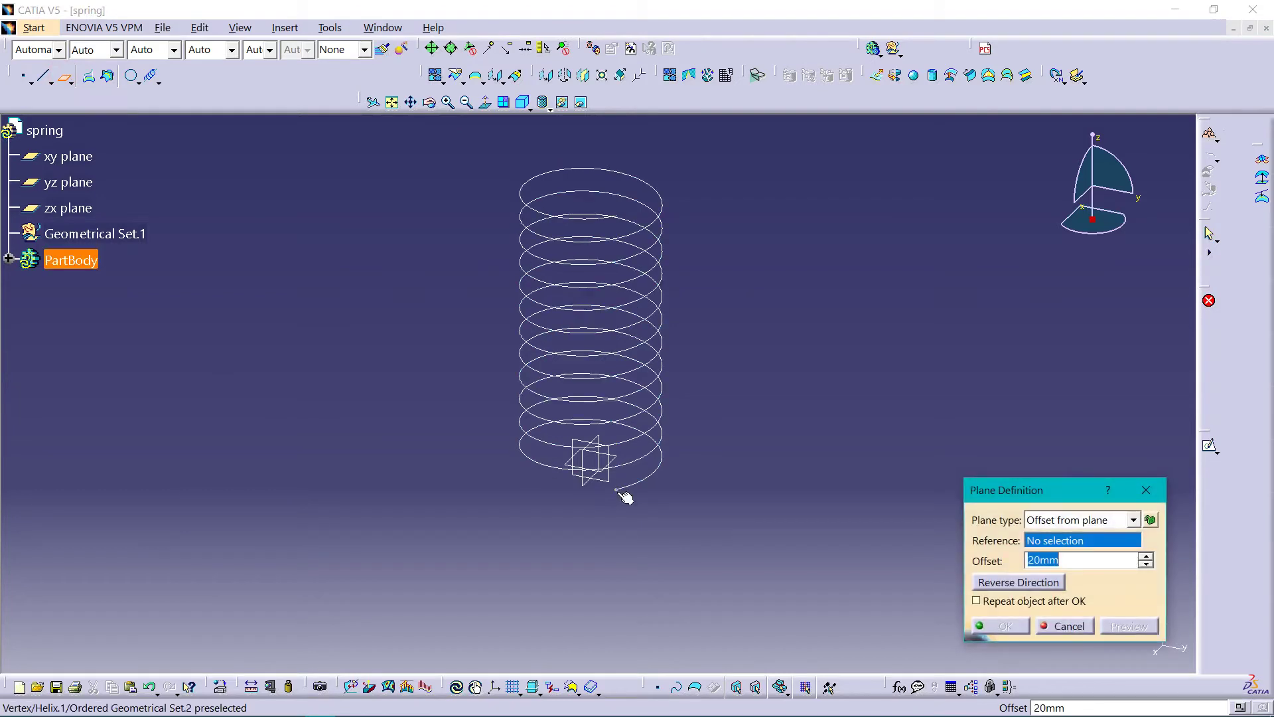
left_click(1087, 520)
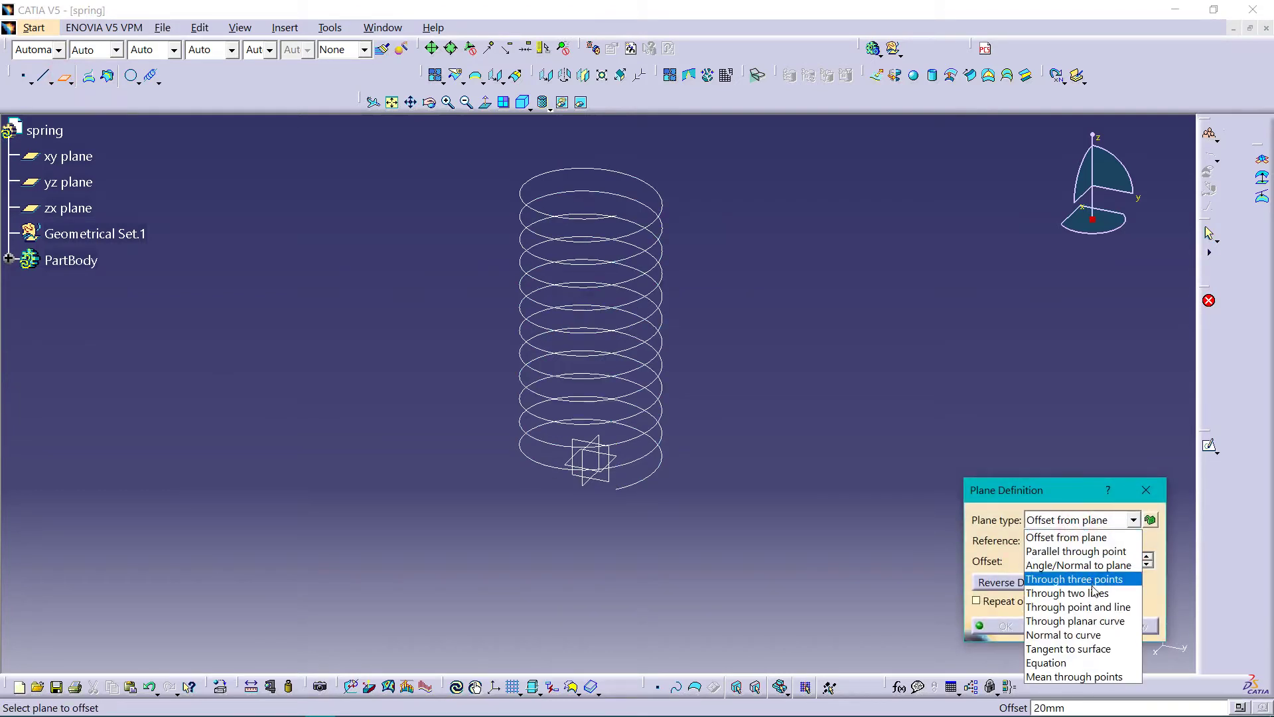
left_click(1093, 636)
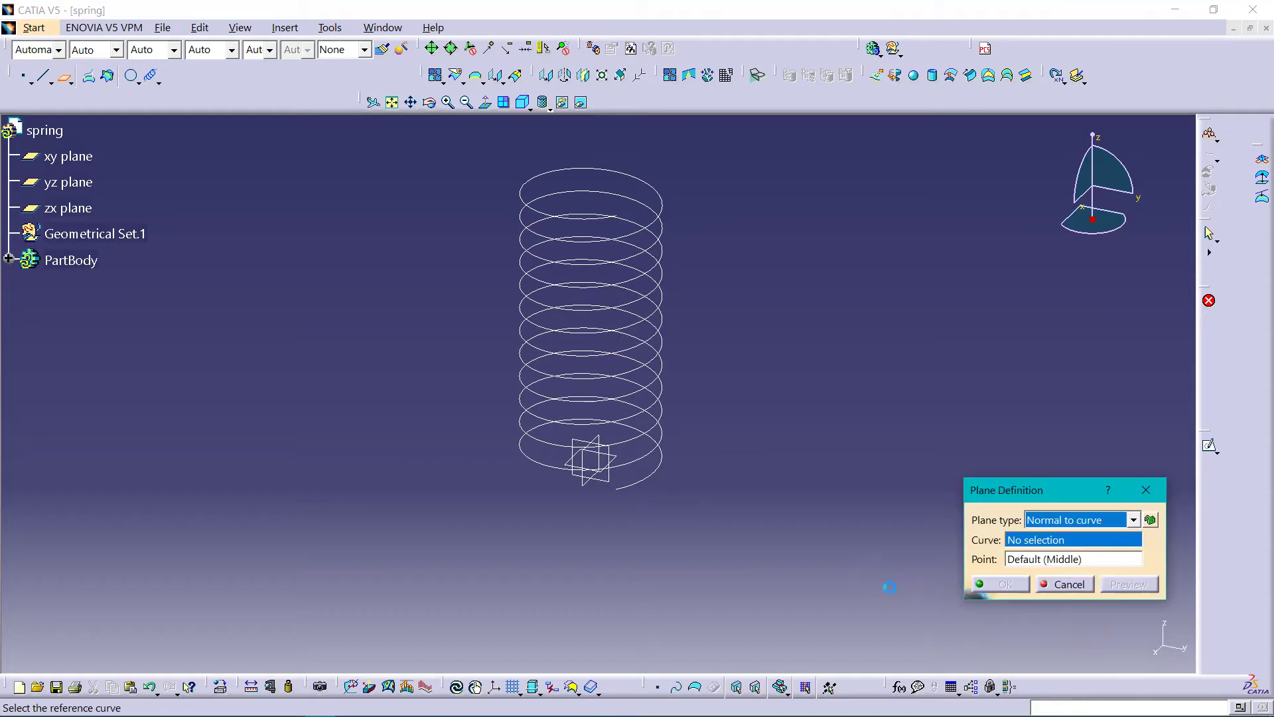
left_click(628, 407)
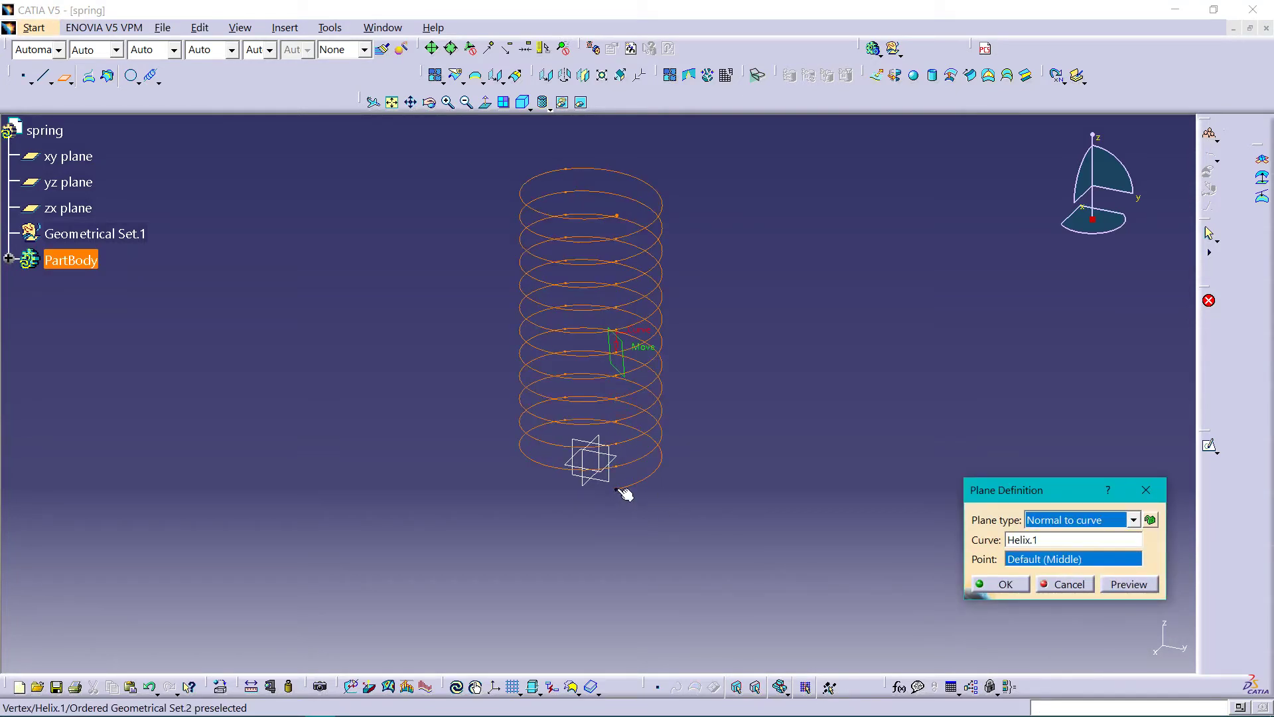
left_click(618, 496)
left_click(1016, 584)
Step: Open a sketch on the new plane and draw a circle about 10 mm in diameter centred on the helix's lower end
mouse_move(648, 506)
middle_mouse_down()
mouse_move(558, 515)
mouse_move(670, 494)
middle_mouse_up()
left_click(667, 492)
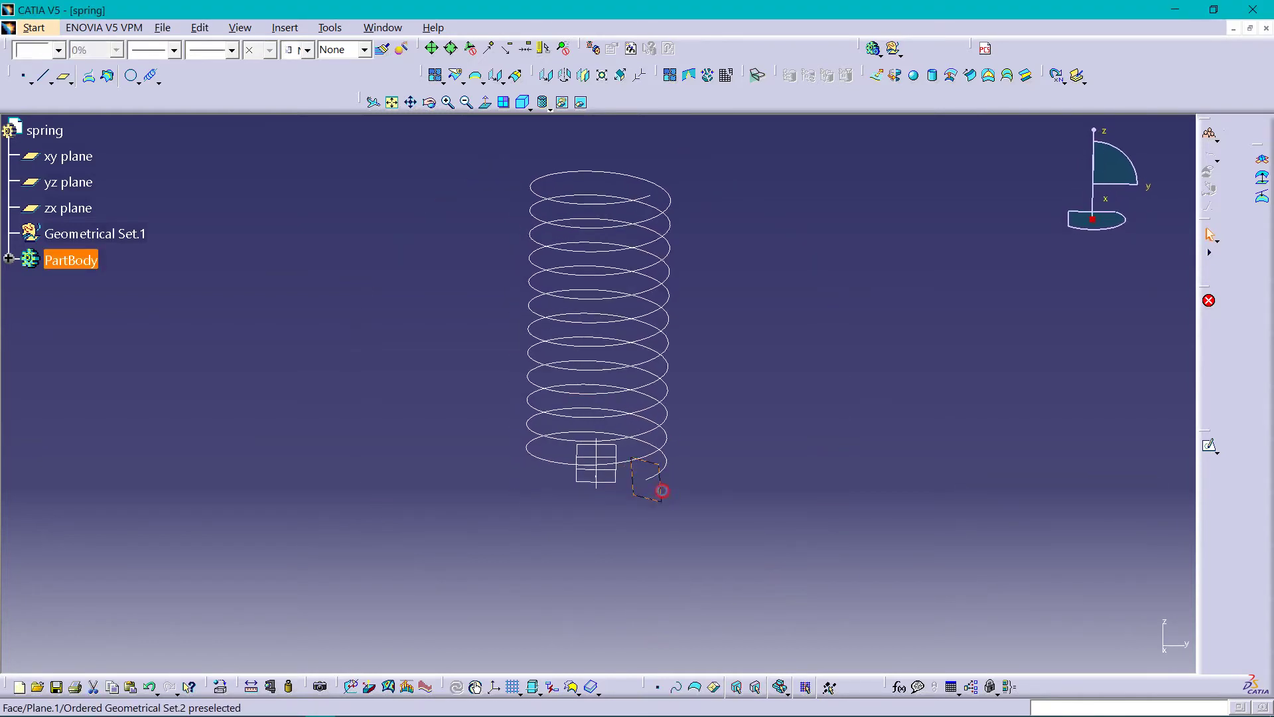
left_click(1209, 445)
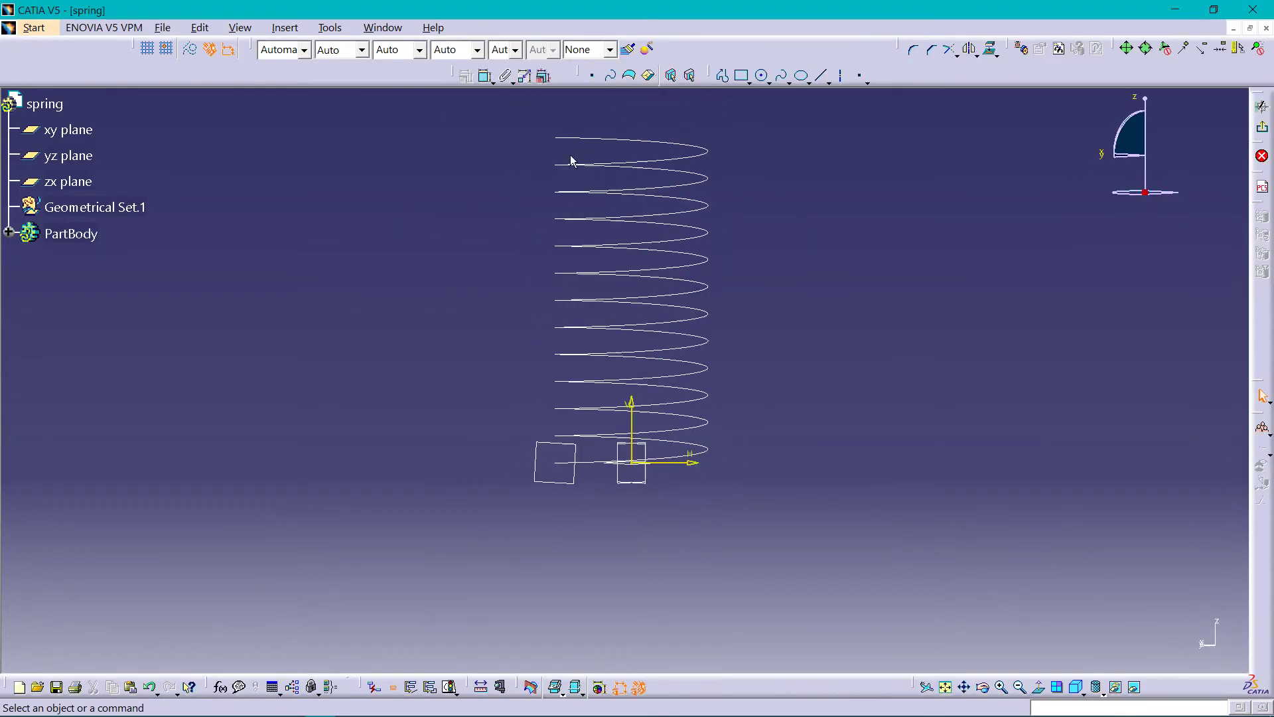
left_click(762, 75)
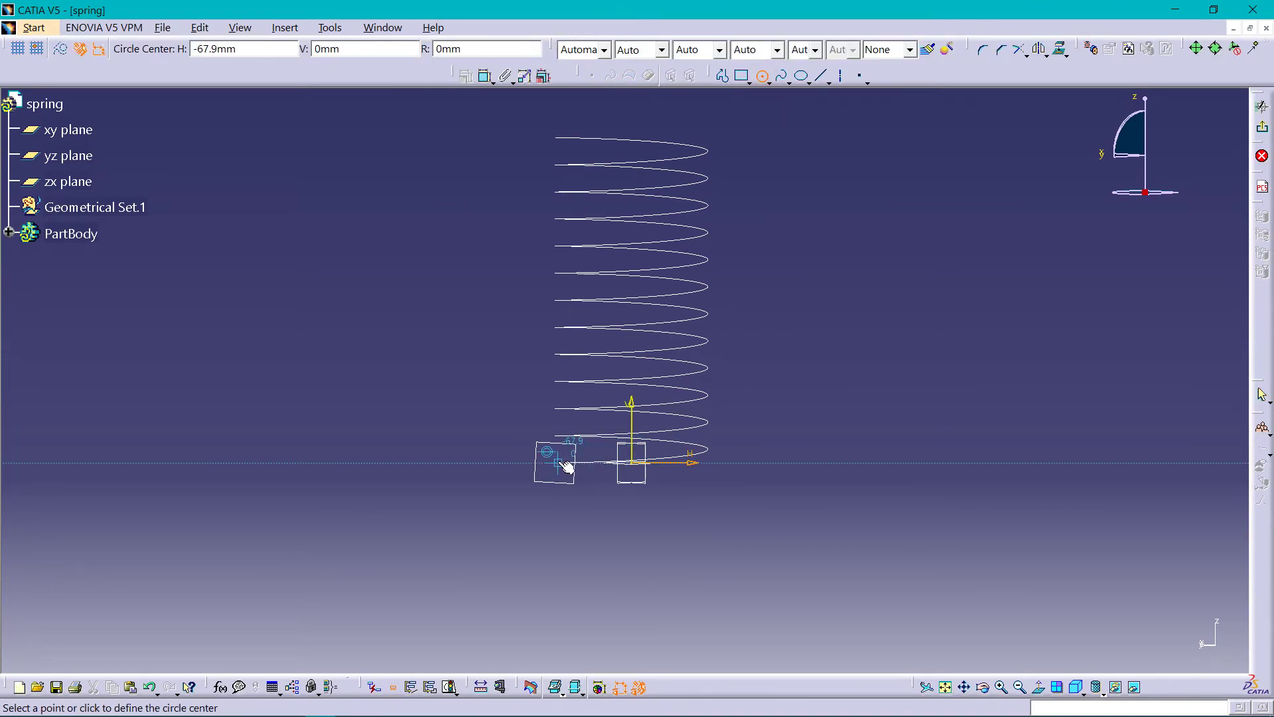
left_click(575, 512)
mouse_move(578, 494)
middle_mouse_down()
mouse_move(575, 511)
mouse_move(580, 444)
mouse_move(611, 378)
middle_mouse_up()
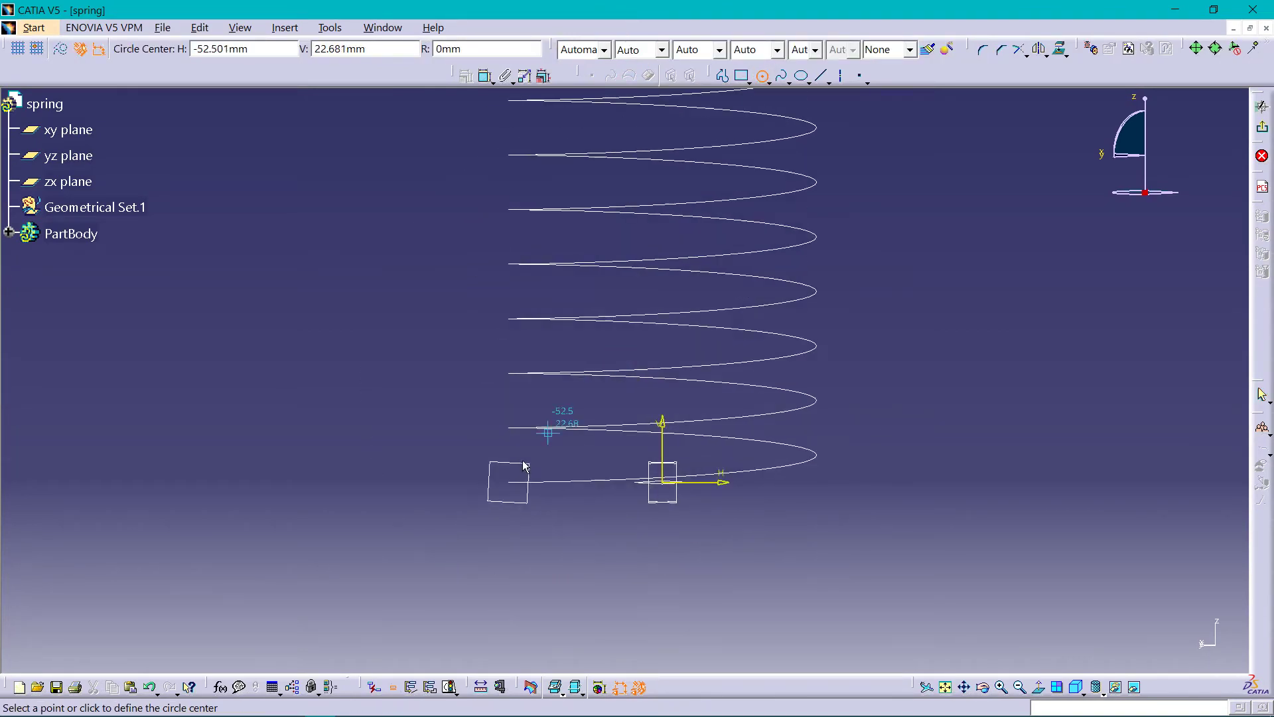
left_click(511, 483)
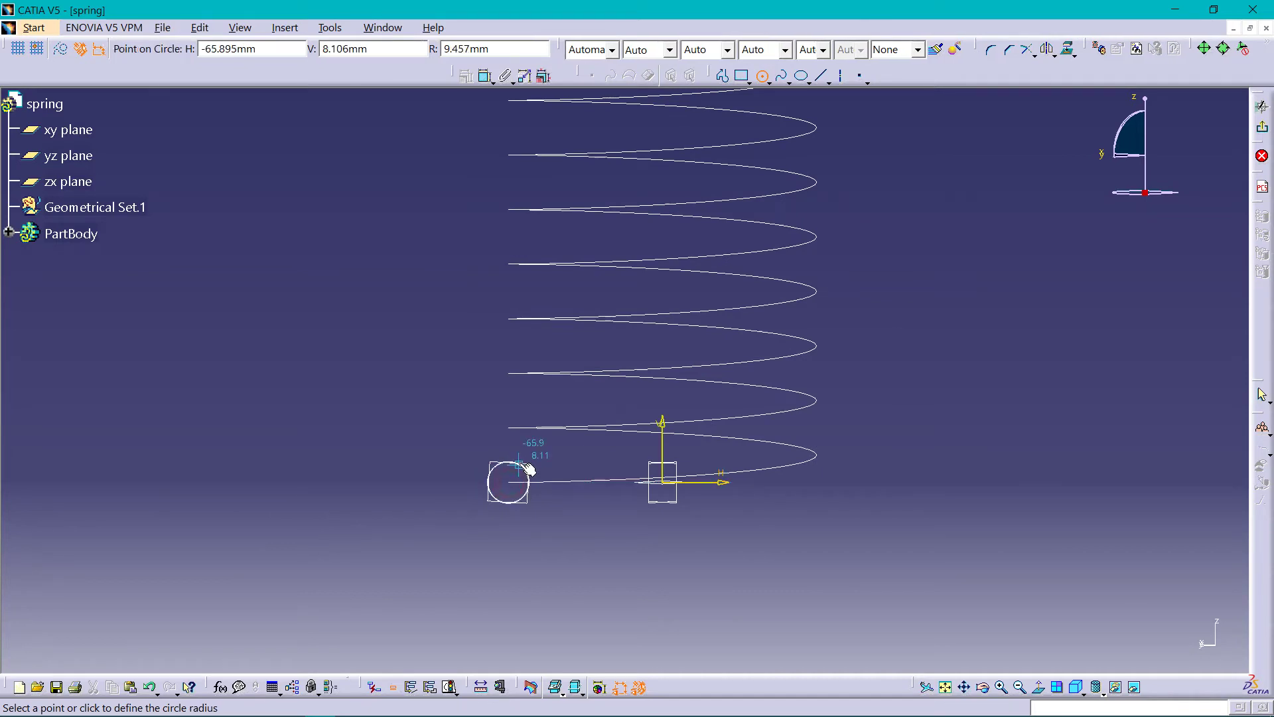
left_click(515, 477)
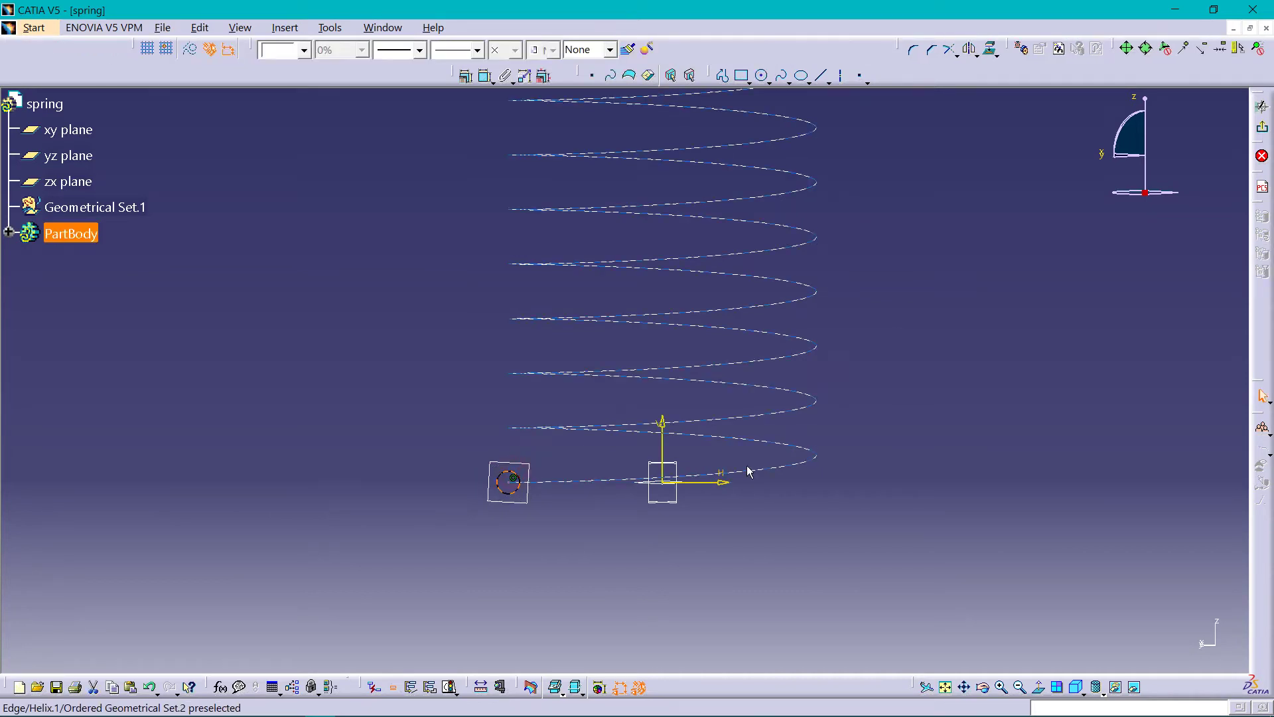
Step: Constrain the circle's diameter to 12 mm and exit the sketch
left_click(502, 489)
left_click(485, 76)
left_click(445, 455)
double_click(449, 446)
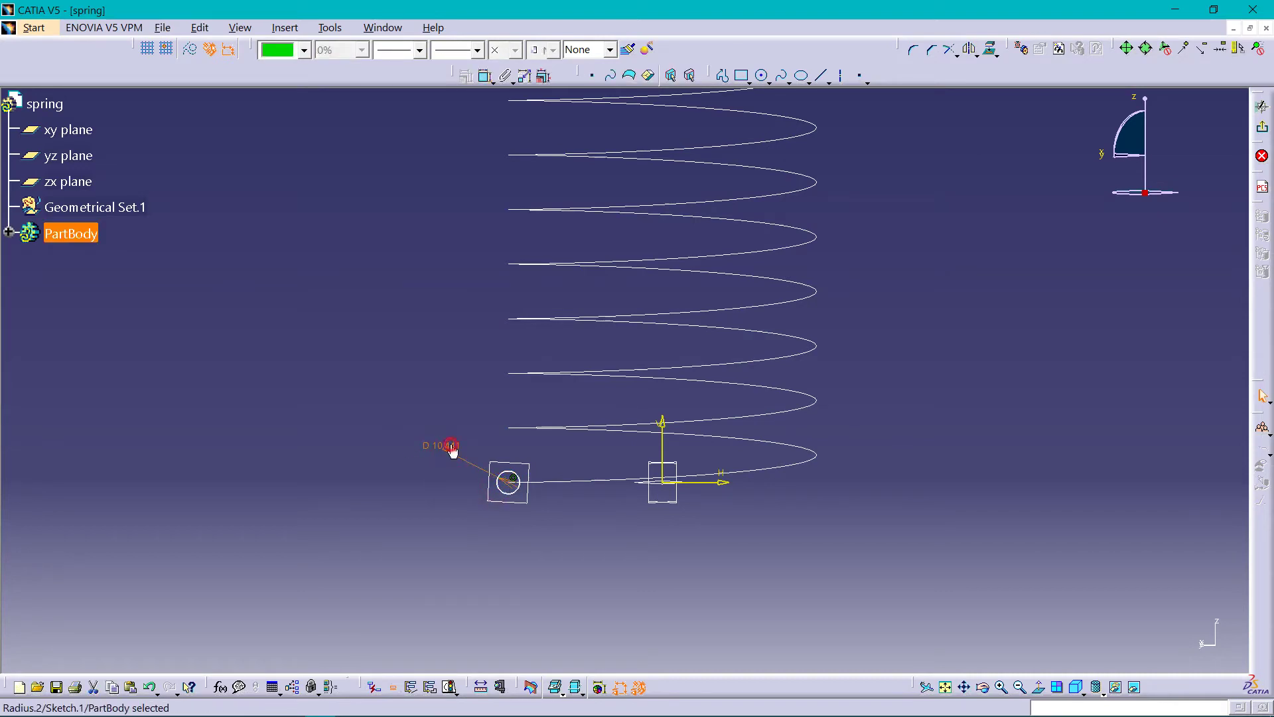
type("12")
key("Return")
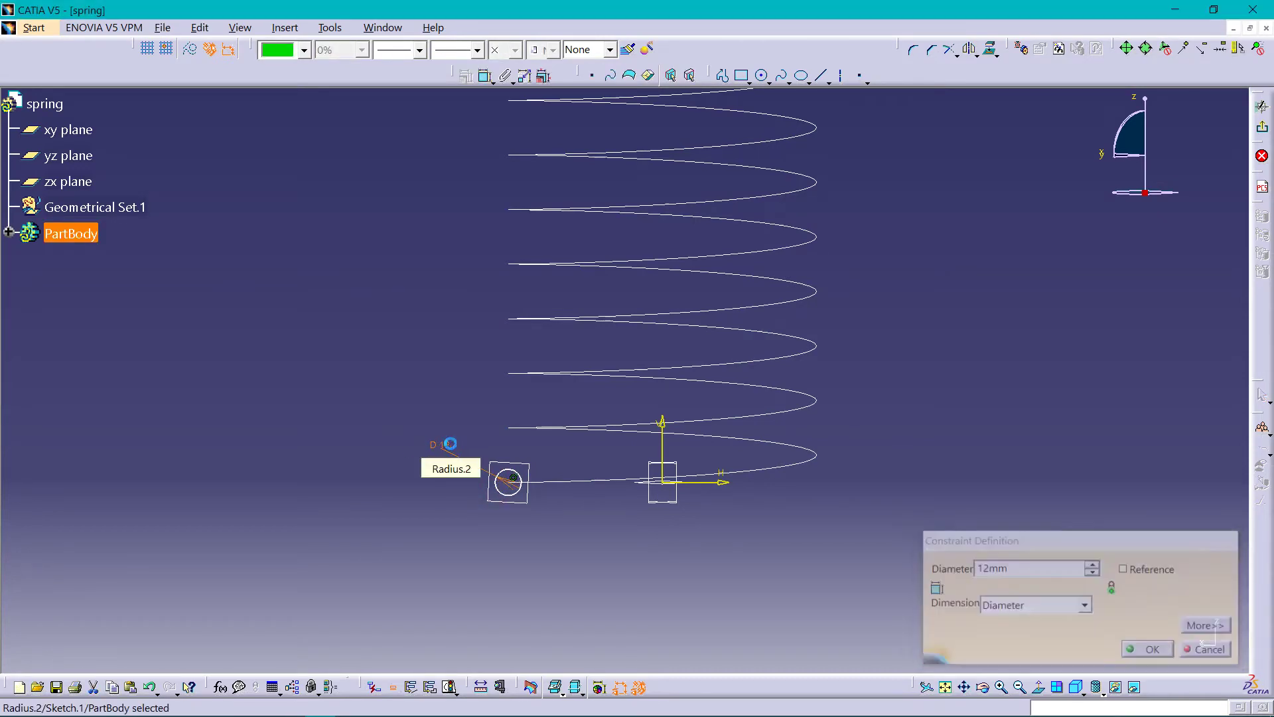
left_click(1005, 243)
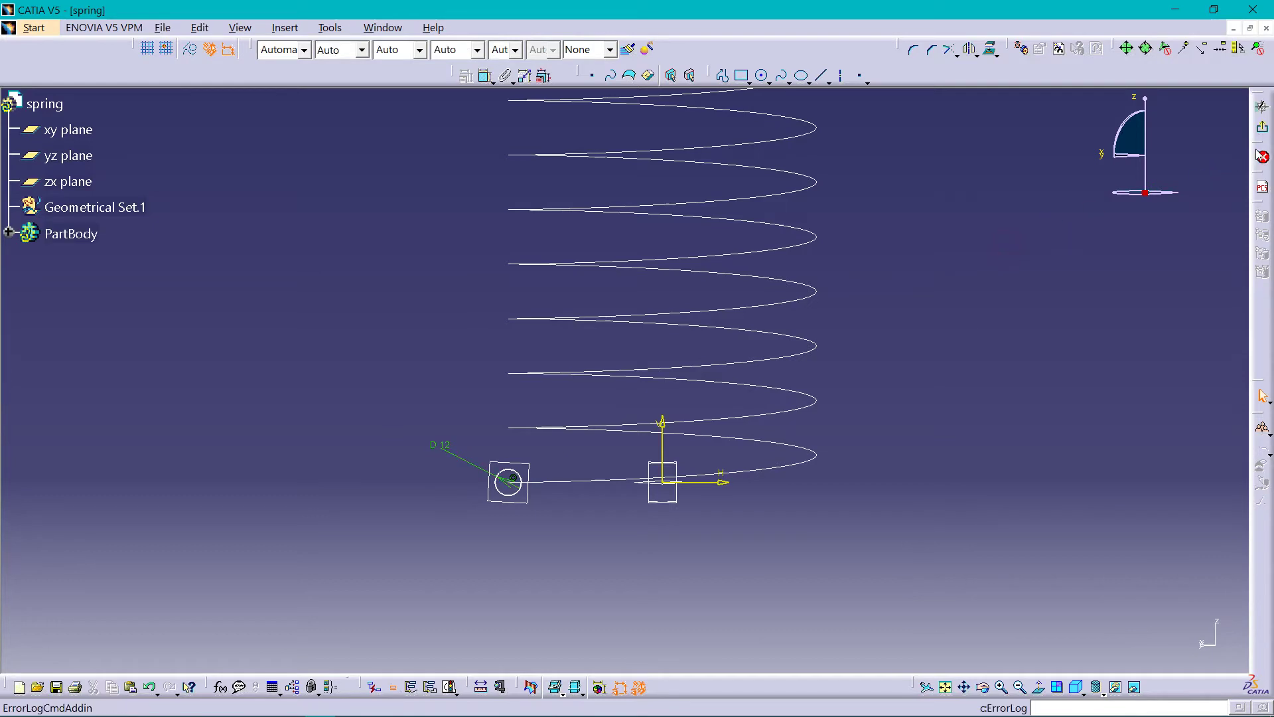
left_click(1262, 127)
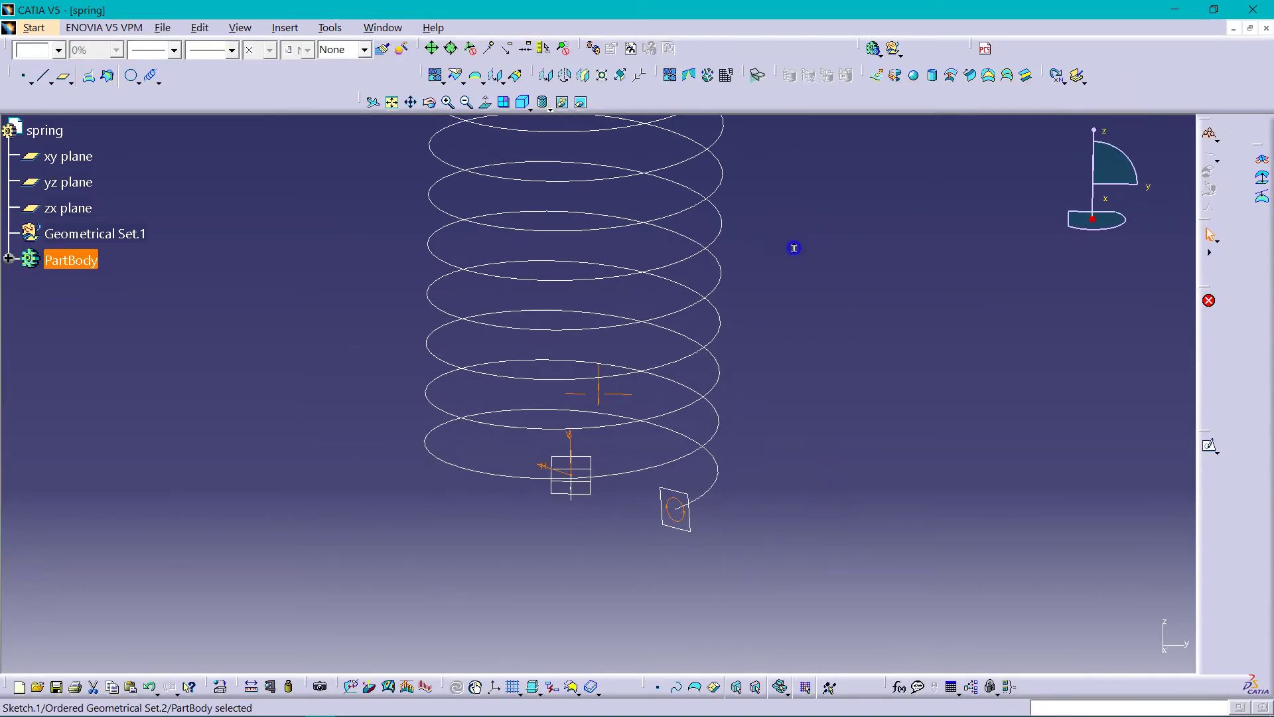
Step: Switch to the Part Design workbench and create a rib that sweeps the circle sketch along the helix
left_click(32, 29)
mouse_move(45, 62)
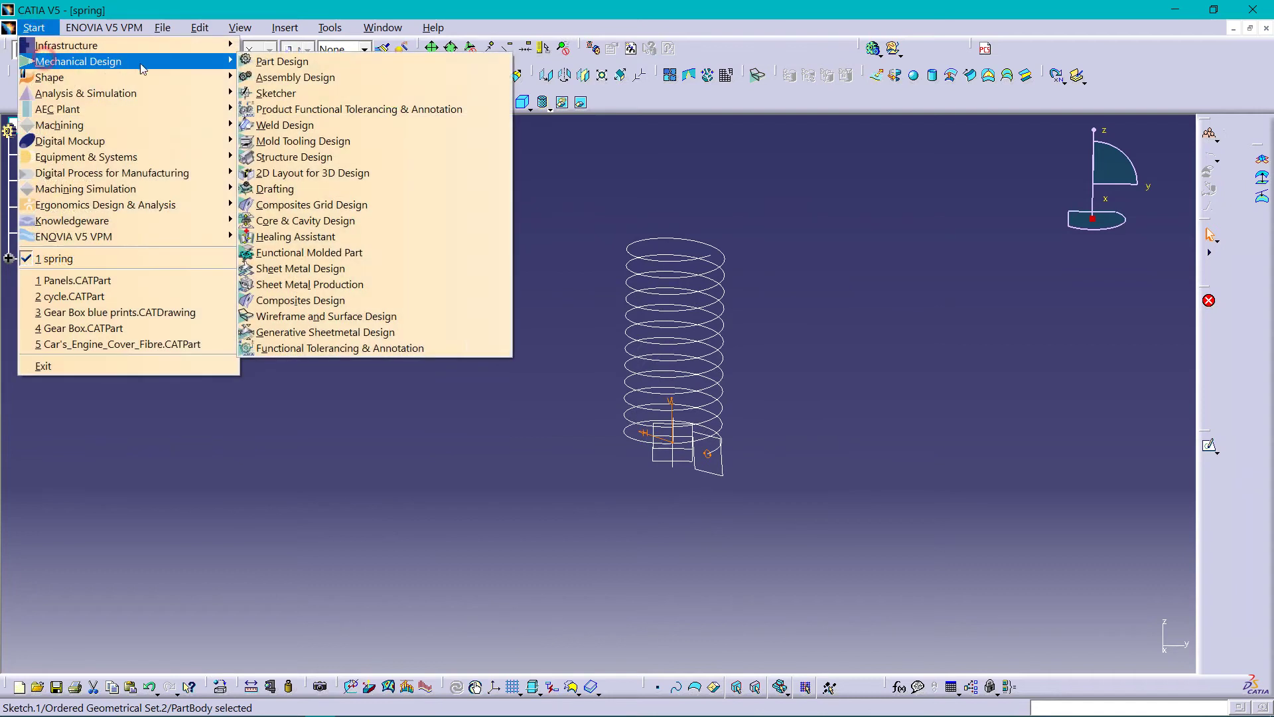
left_click(271, 66)
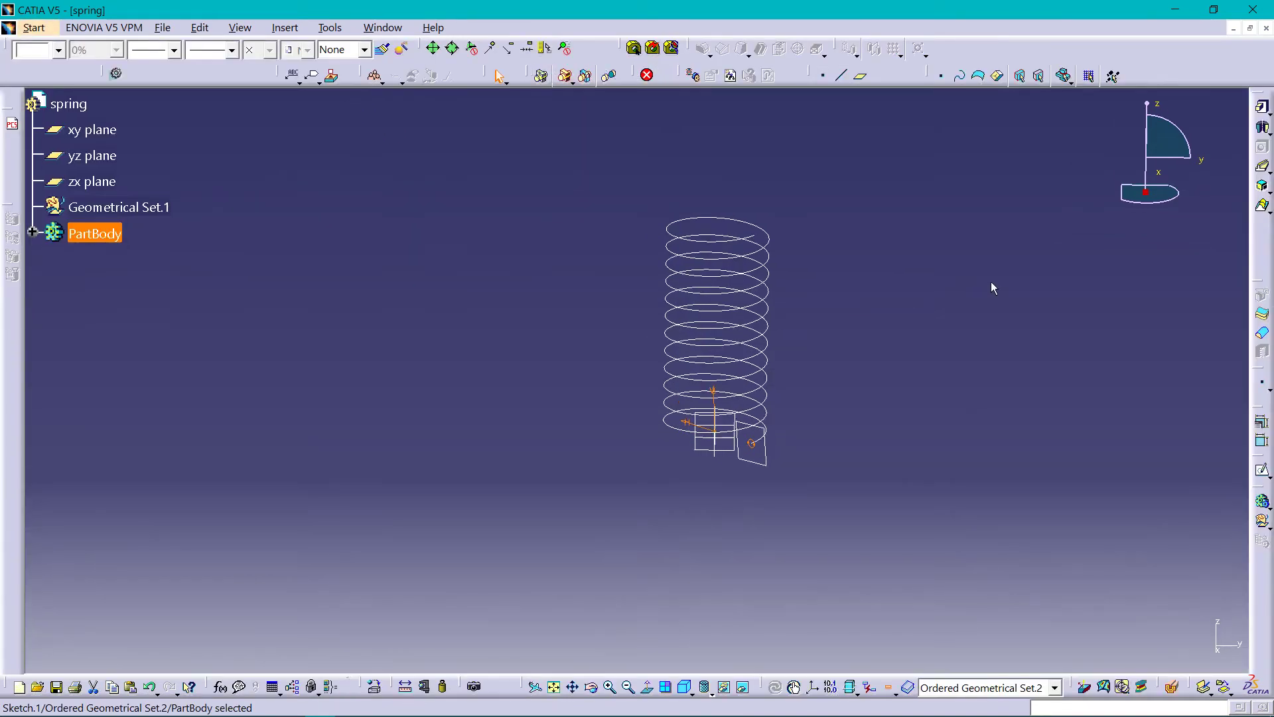
left_click(1261, 167)
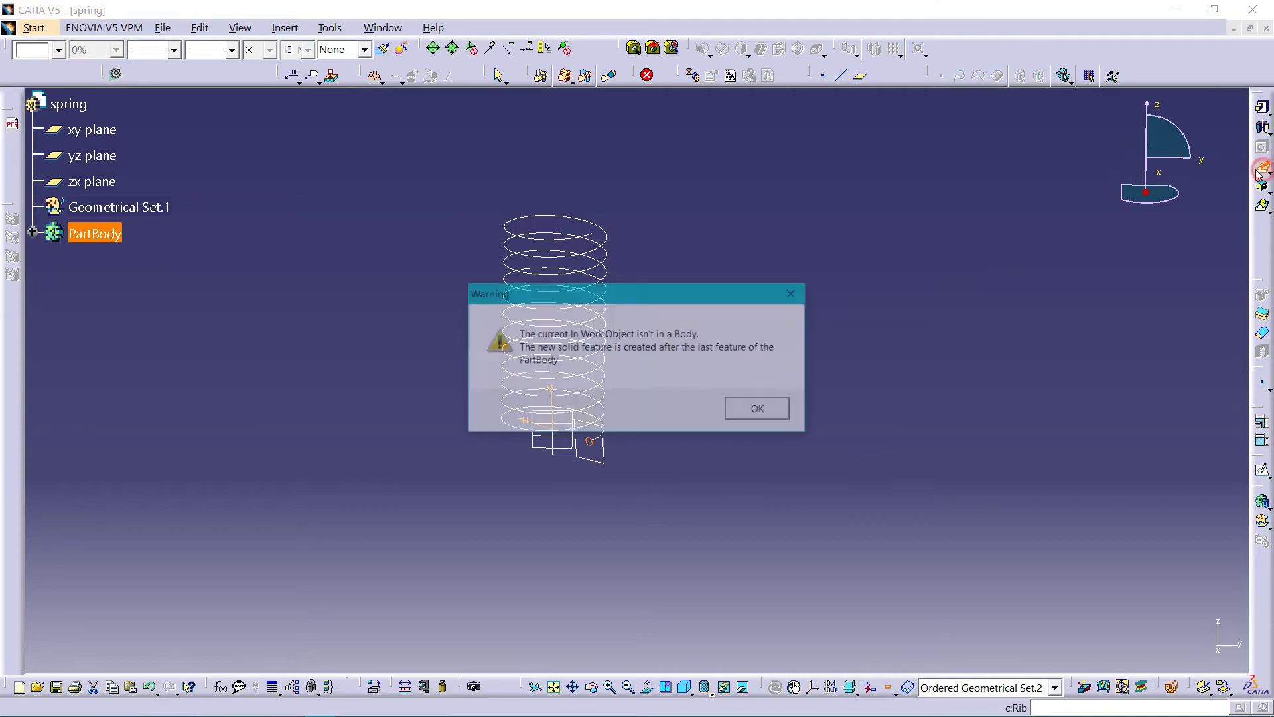
left_click(761, 406)
mouse_move(662, 339)
middle_mouse_down()
mouse_move(689, 371)
mouse_move(680, 337)
middle_mouse_up()
left_click(633, 285)
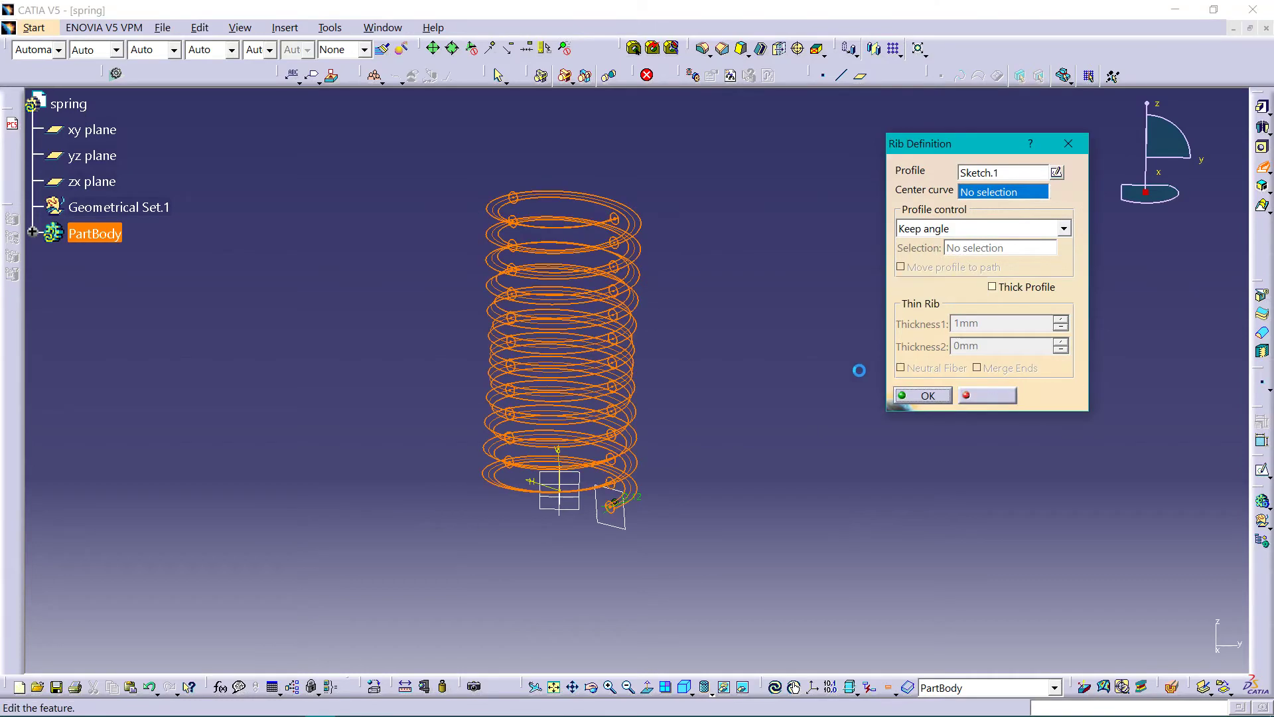
left_click(1044, 398)
left_click(939, 400)
middle_click_drag(731, 392, 569, 332)
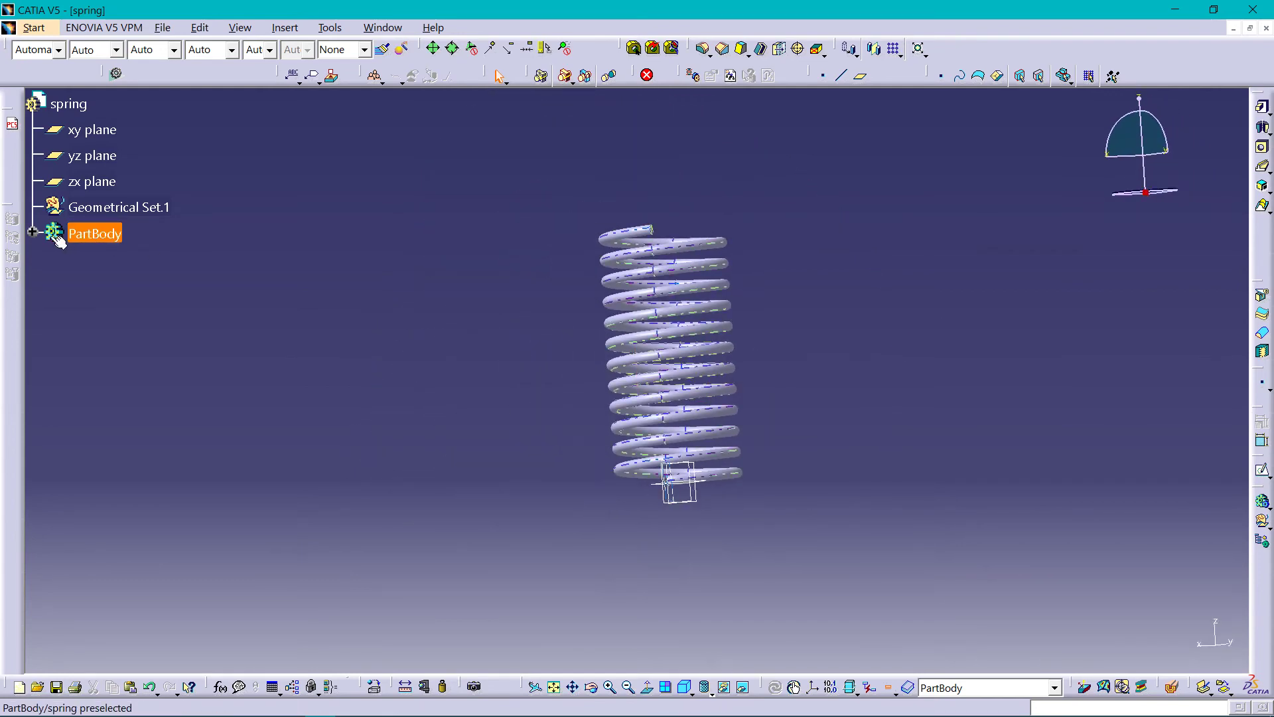
Step: Edit the helix, setting its taper angle to 5 deg with the inward way and its orientation to Clockwise
left_click(33, 232)
double_click(118, 285)
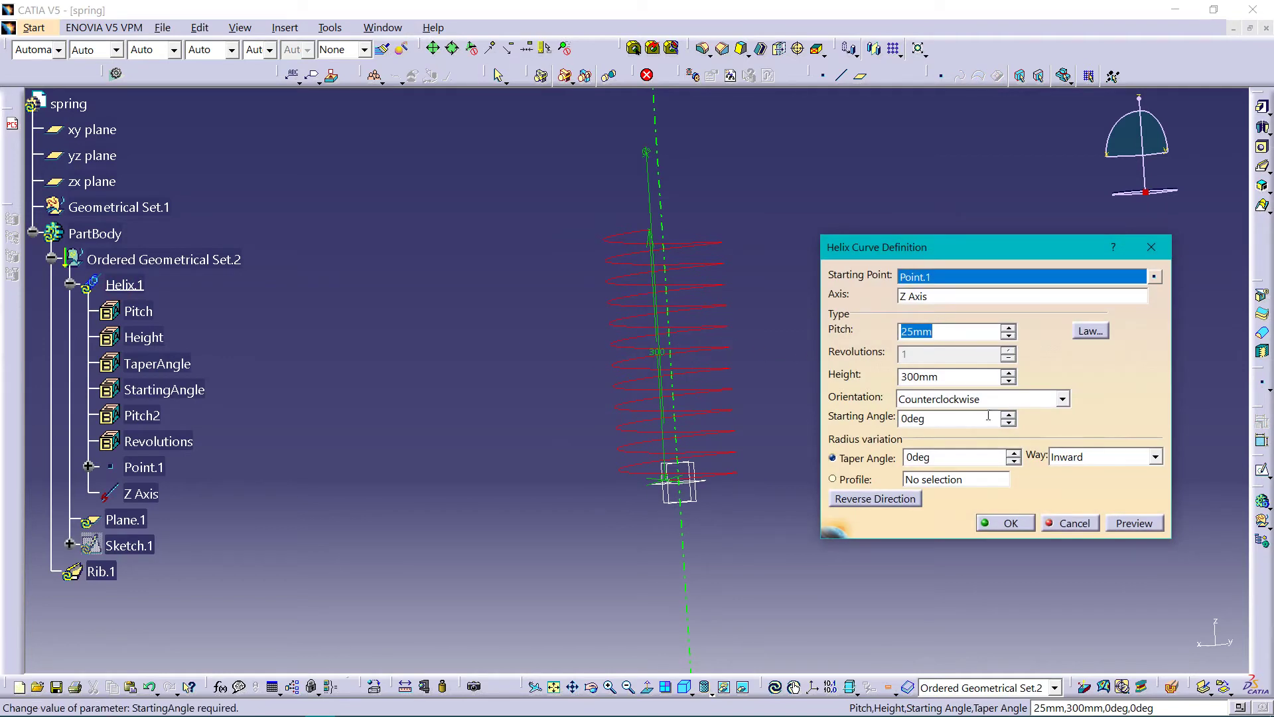
left_click(980, 457)
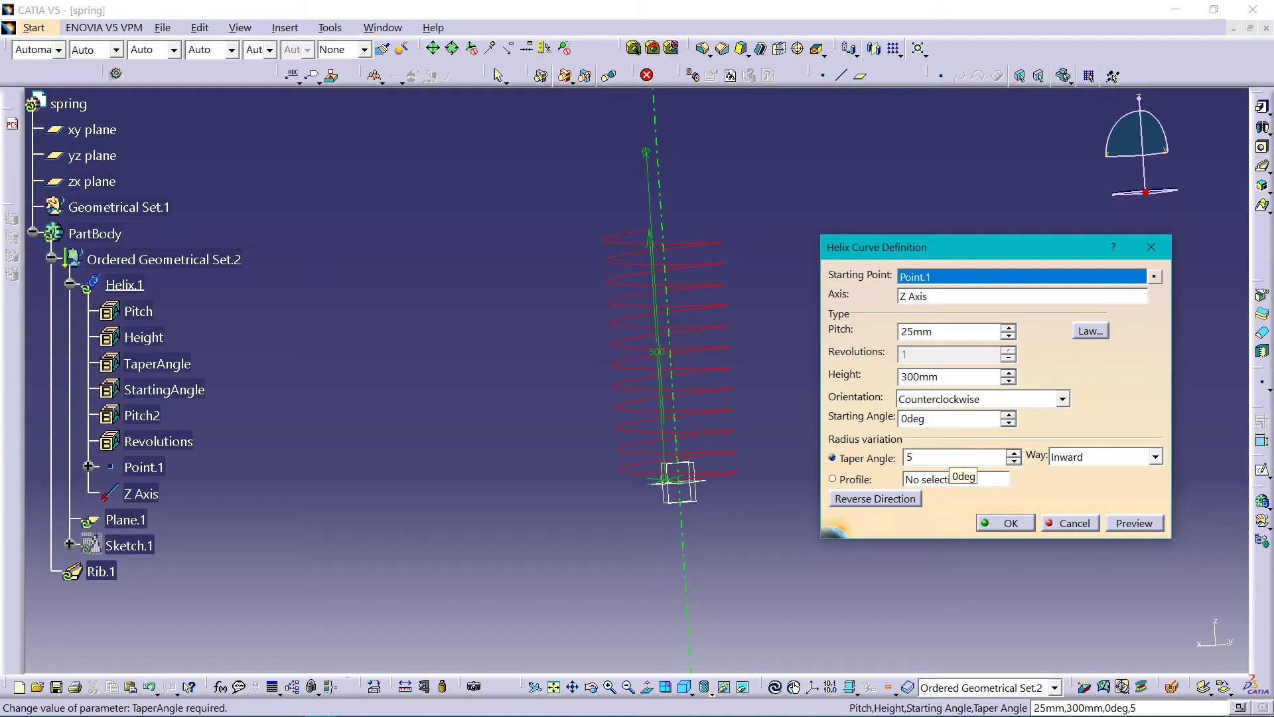
left_click(1153, 521)
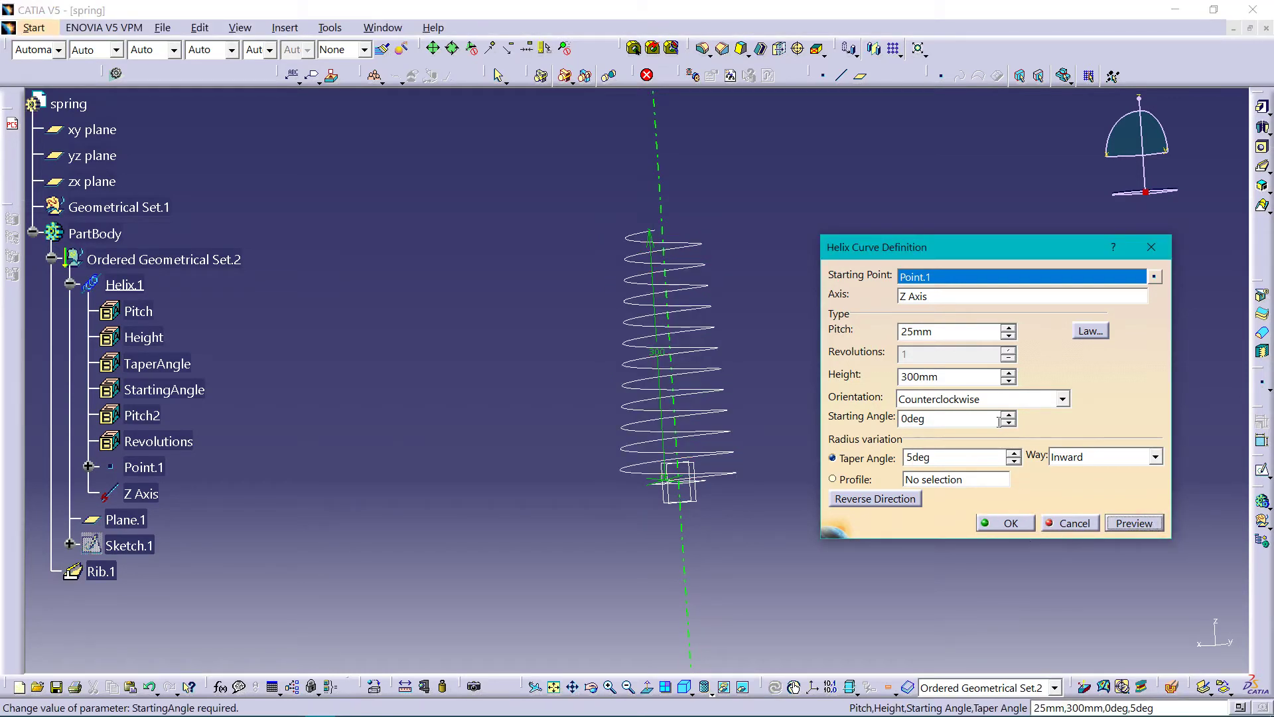
left_click(990, 400)
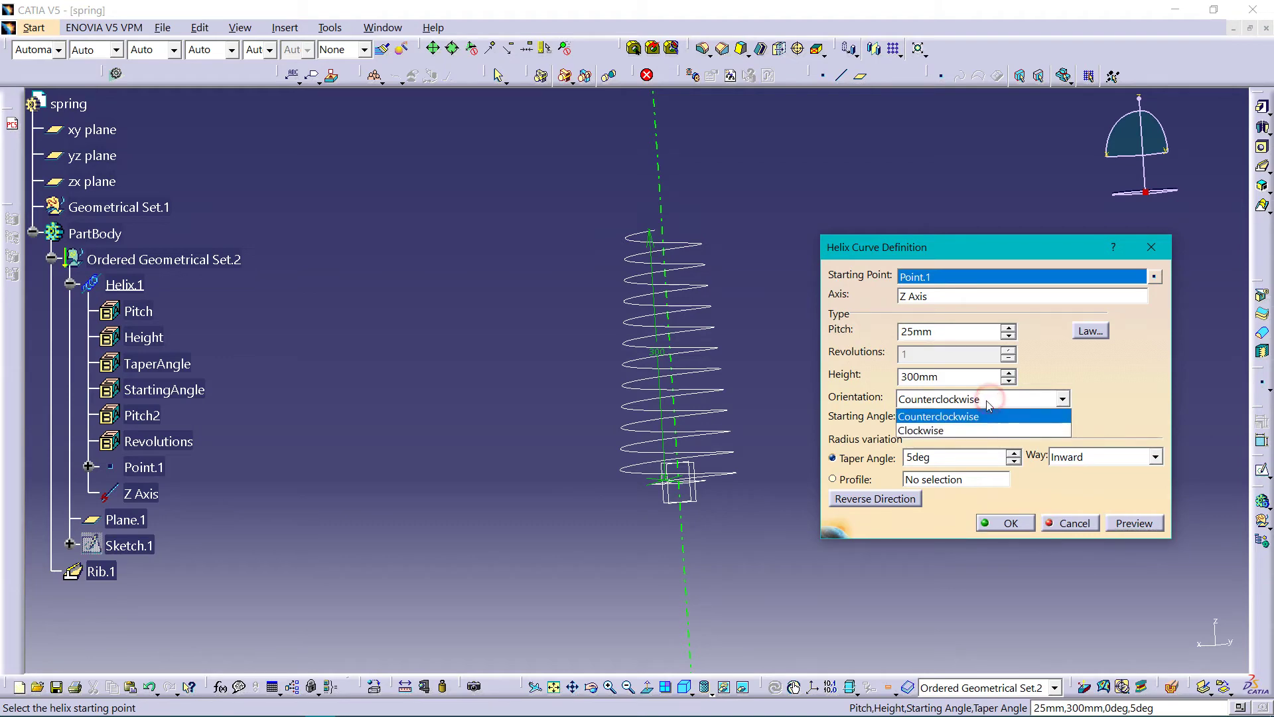
left_click(974, 430)
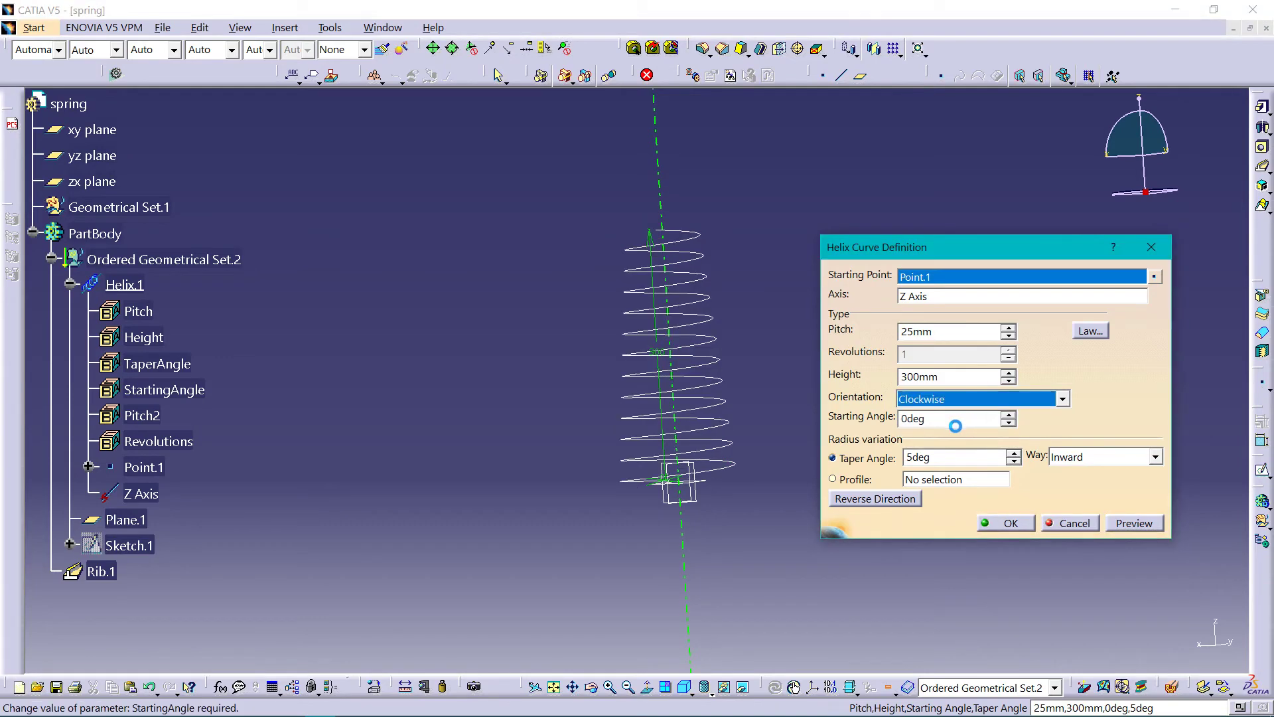
left_click(1027, 528)
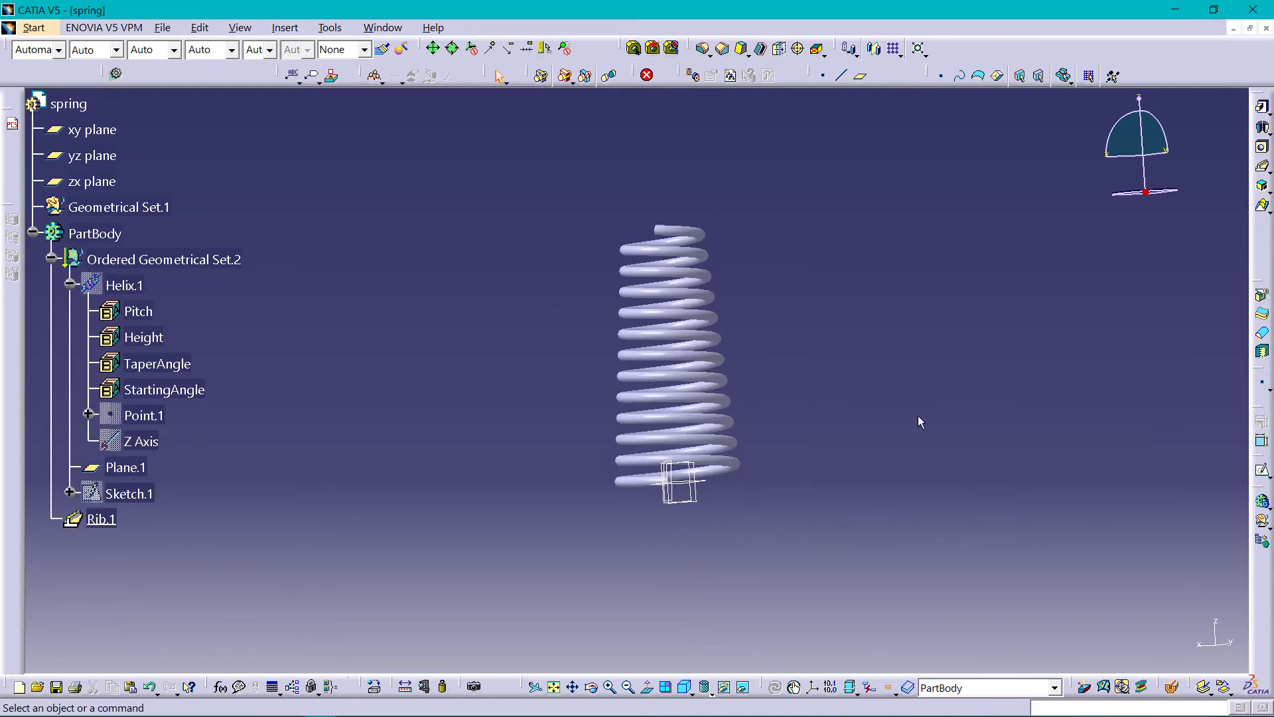
Step: Open a sketch on the yz plane and draw a rectangle about 34 mm high from the vertical axis across the spring's top end
middle_click_drag(918, 415, 916, 416)
middle_click_drag(743, 456, 744, 428)
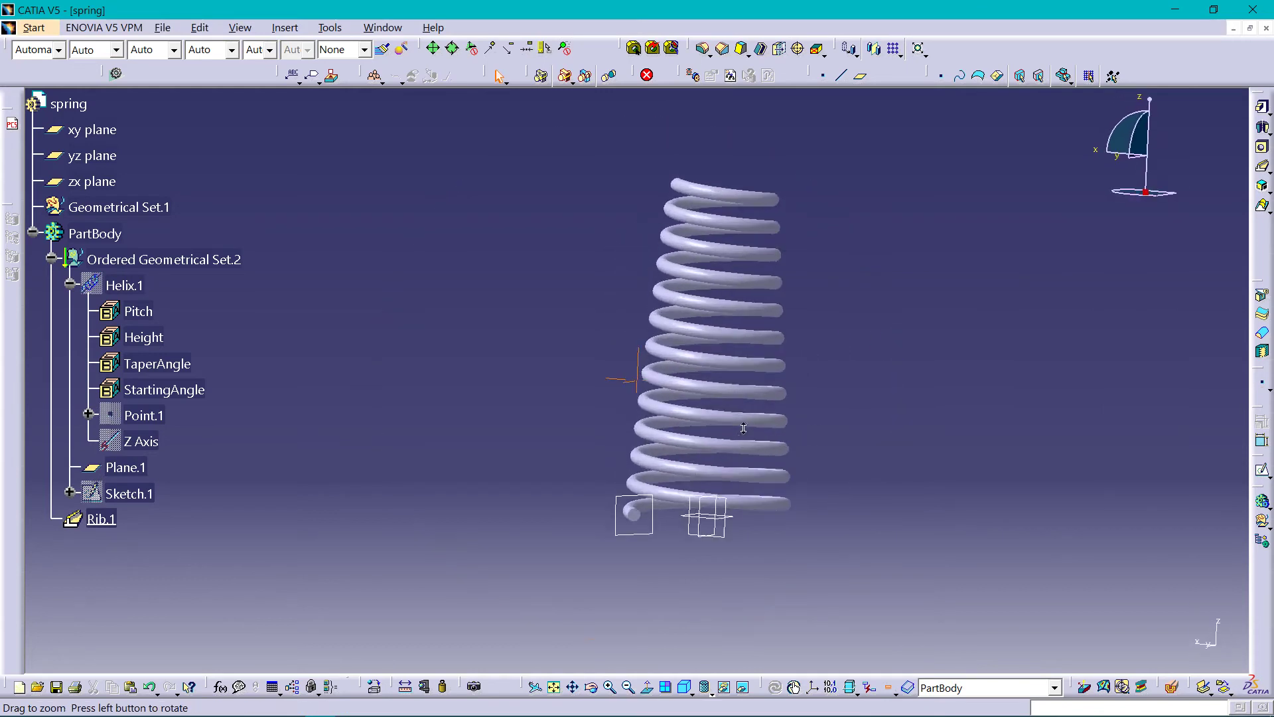
left_click(705, 530)
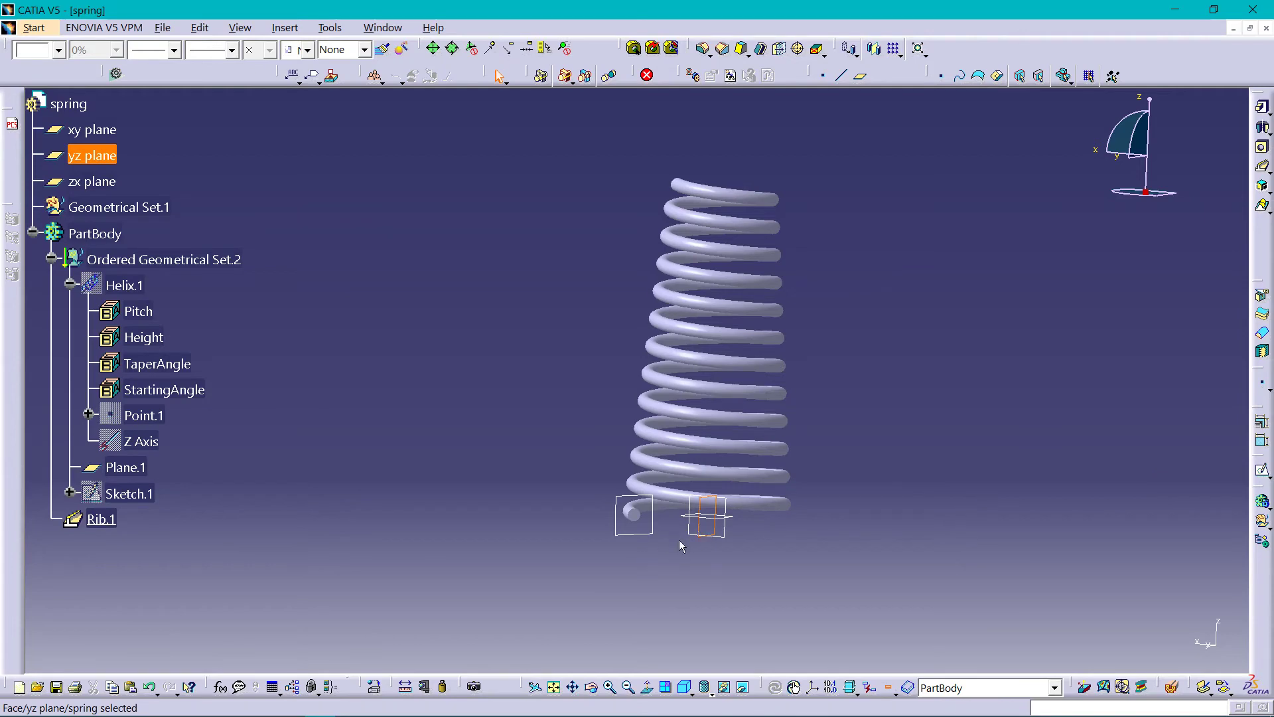
left_click(1262, 469)
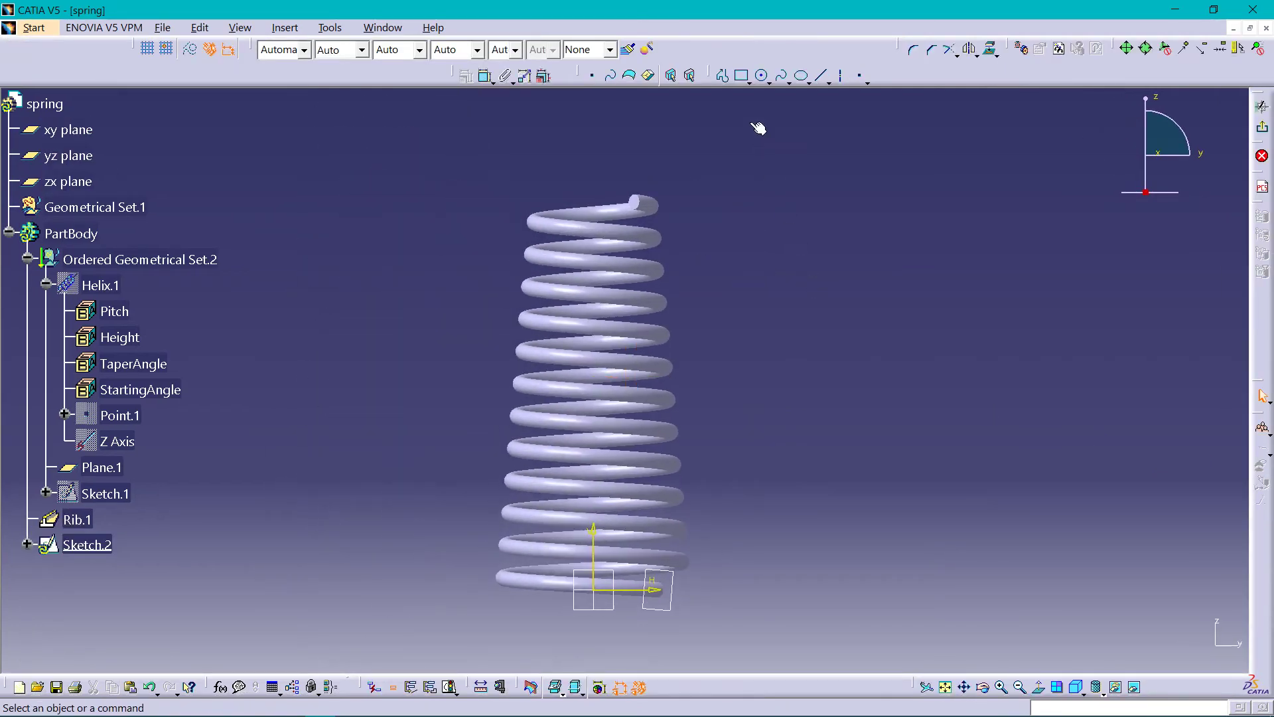
left_click(742, 75)
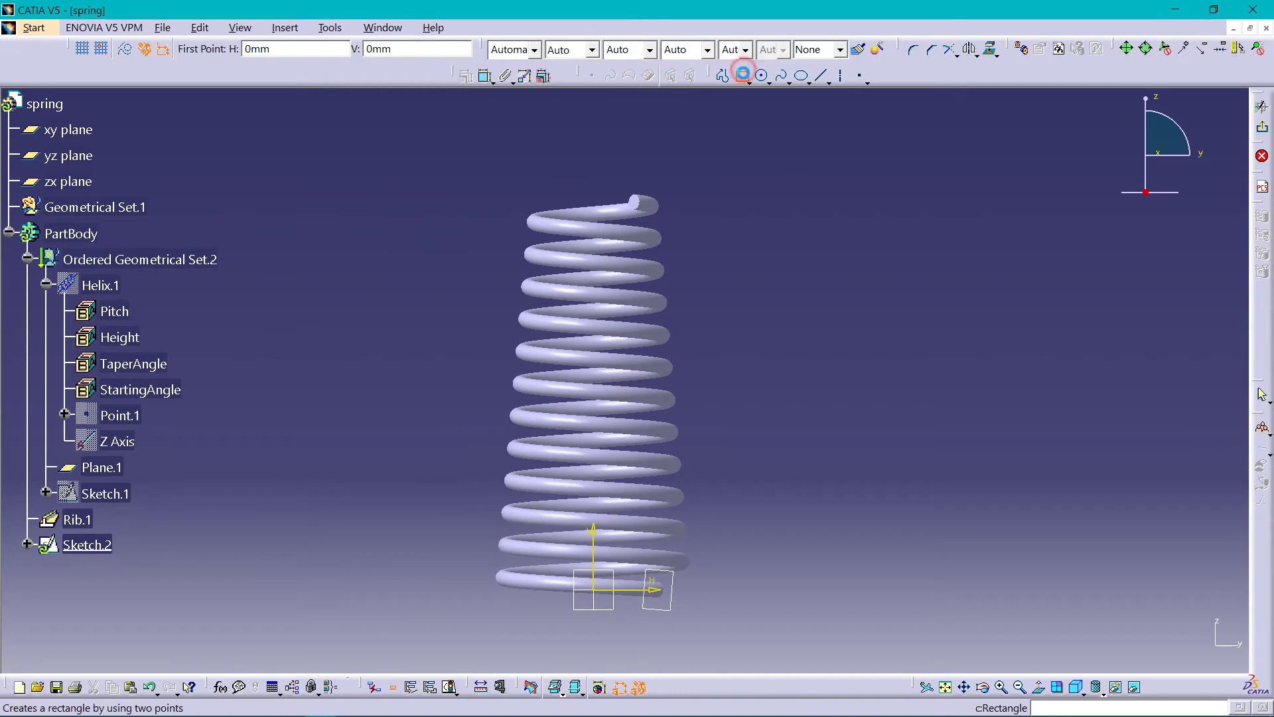
left_click(594, 160)
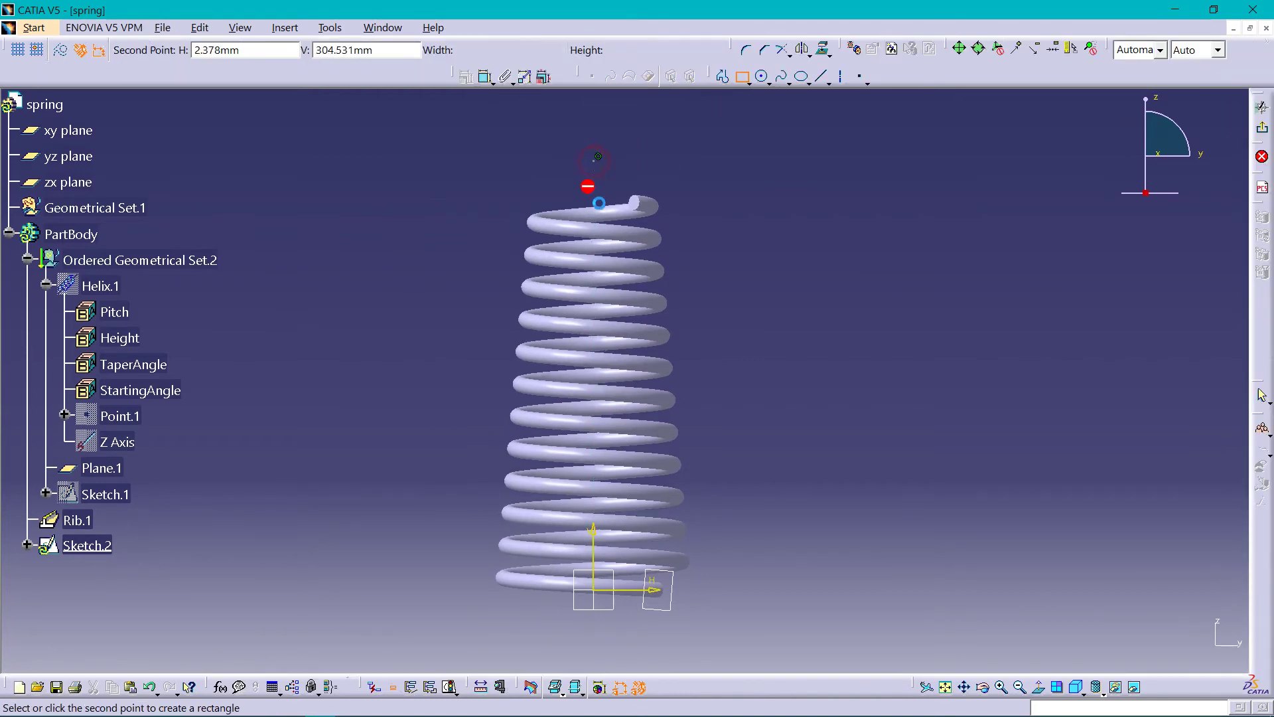
left_click(695, 205)
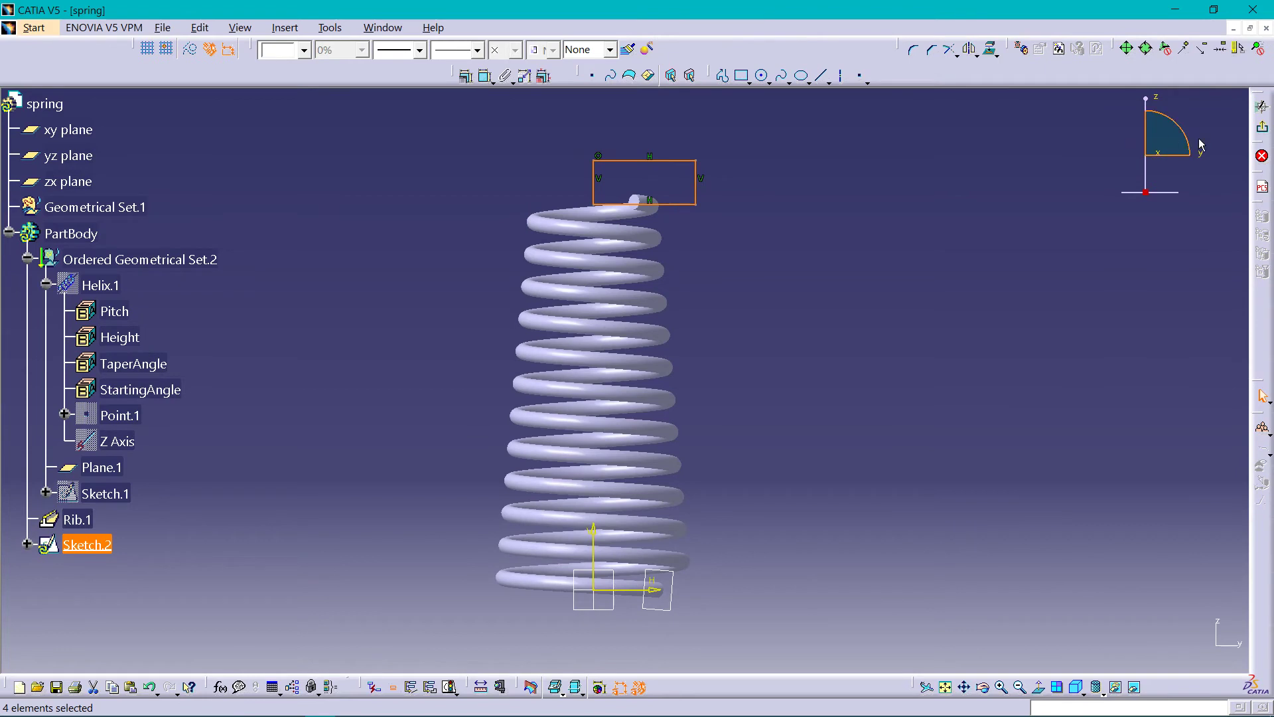
Step: Draw a second rectangle about 102 by 36 mm from the vertical axis across the spring's bottom end and exit the sketch
middle_click_drag(801, 425, 805, 319)
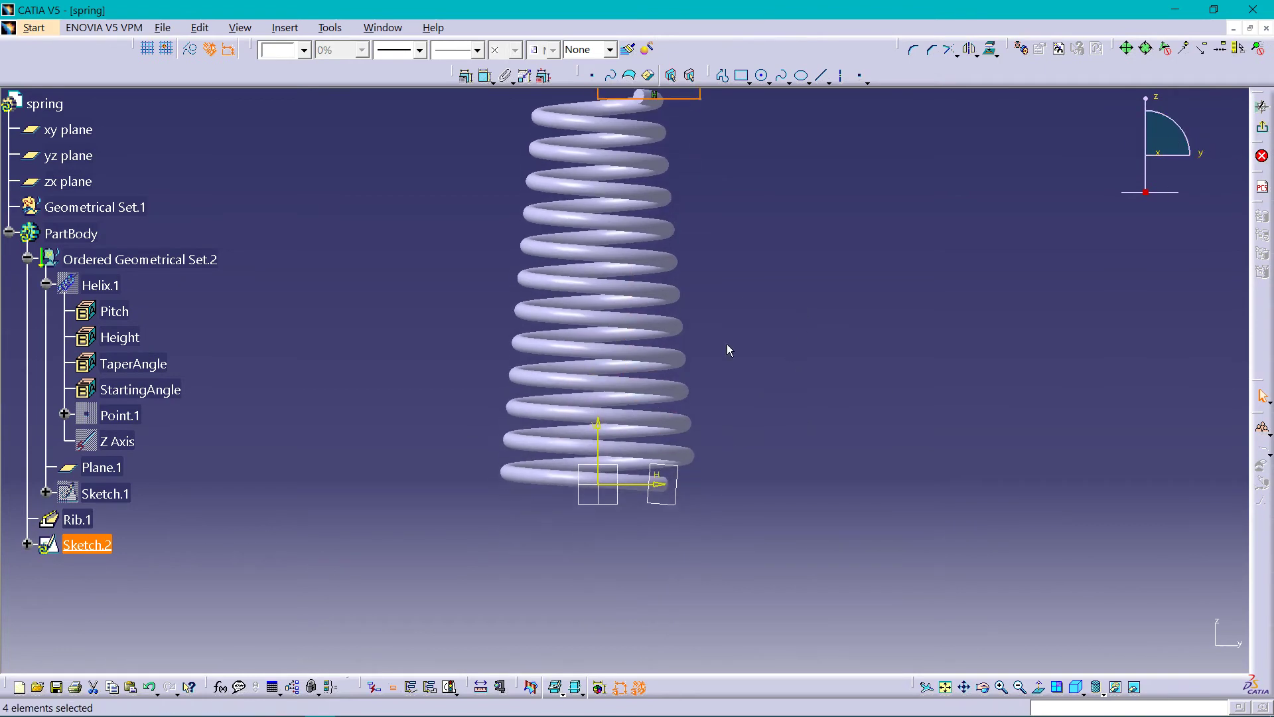
left_click(742, 75)
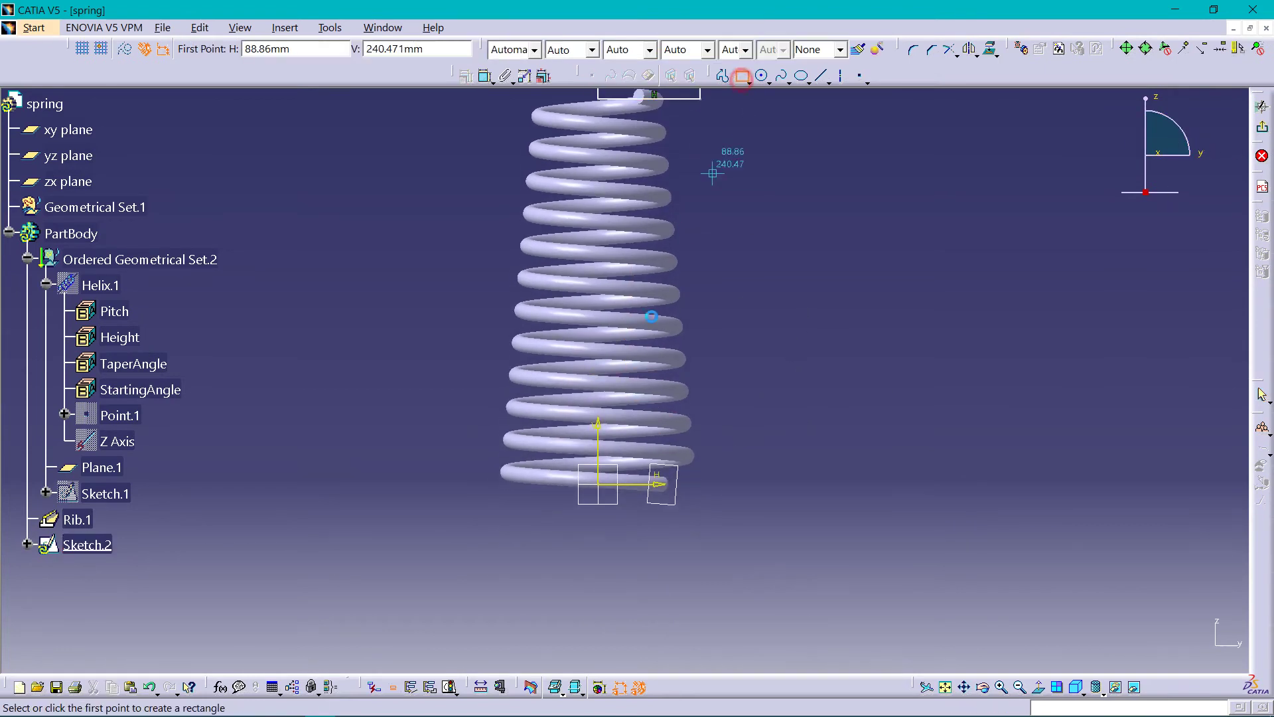
left_click(600, 477)
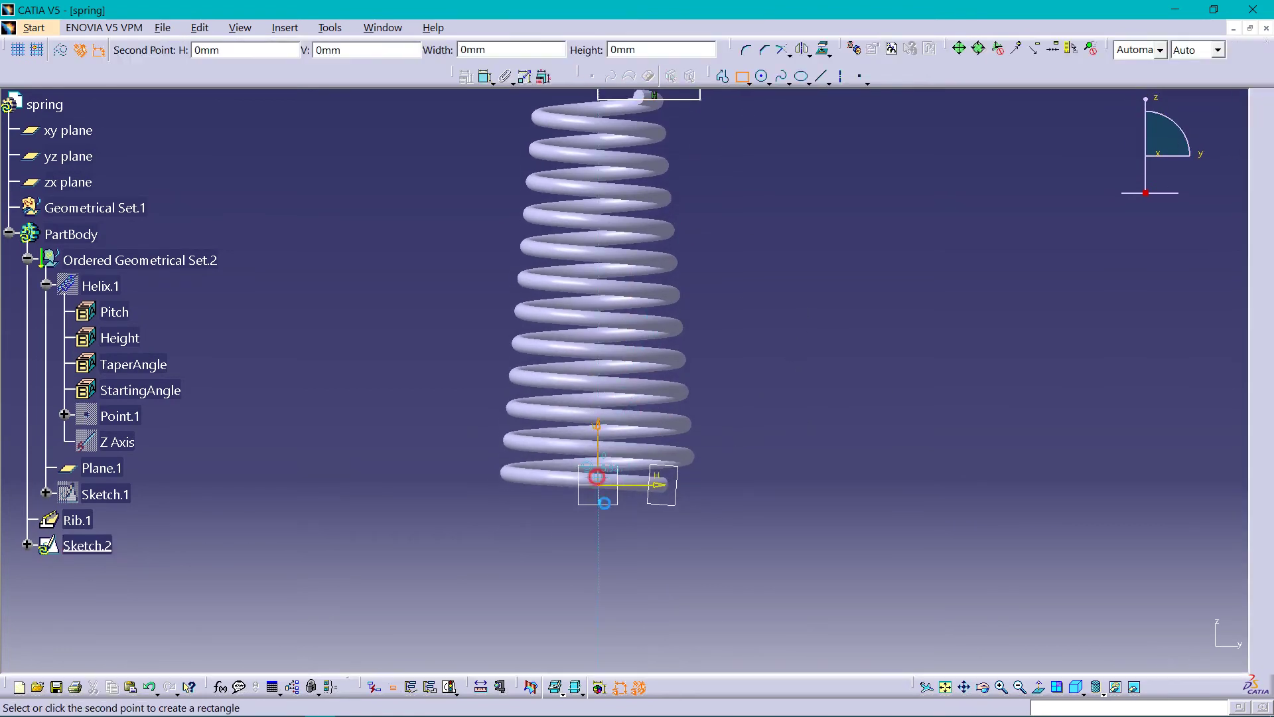
left_click(729, 524)
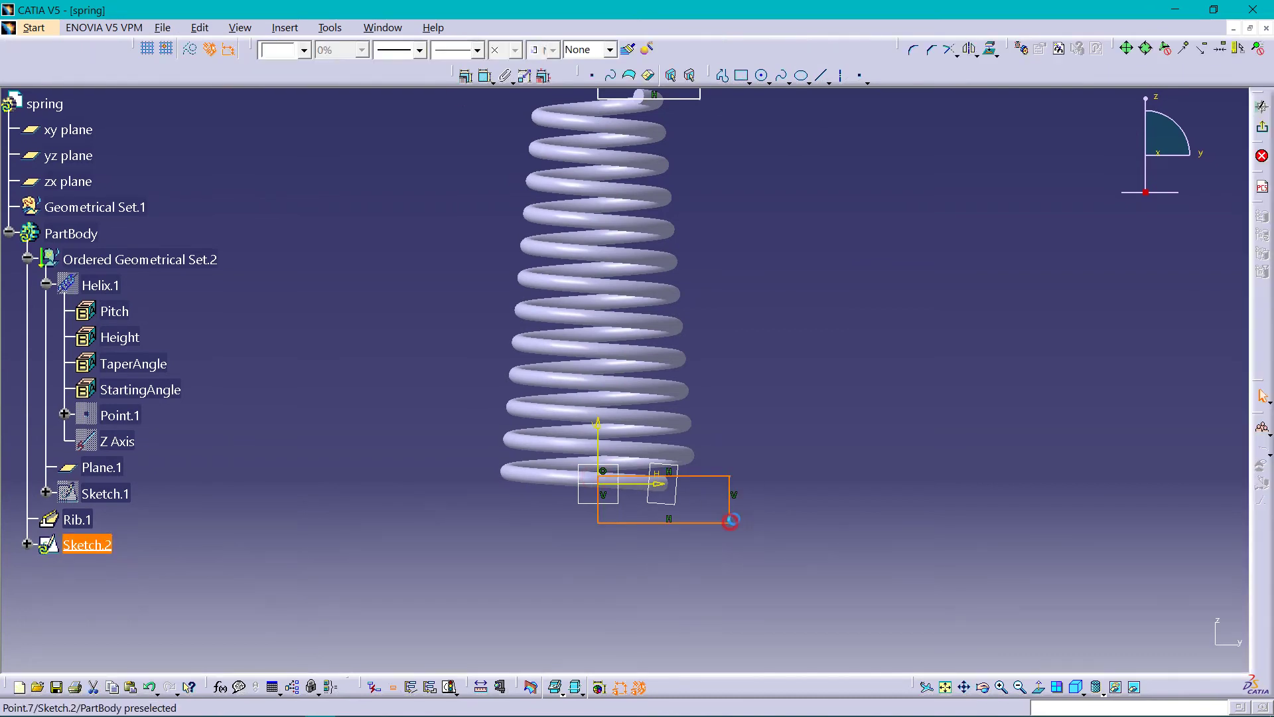
left_click(1268, 132)
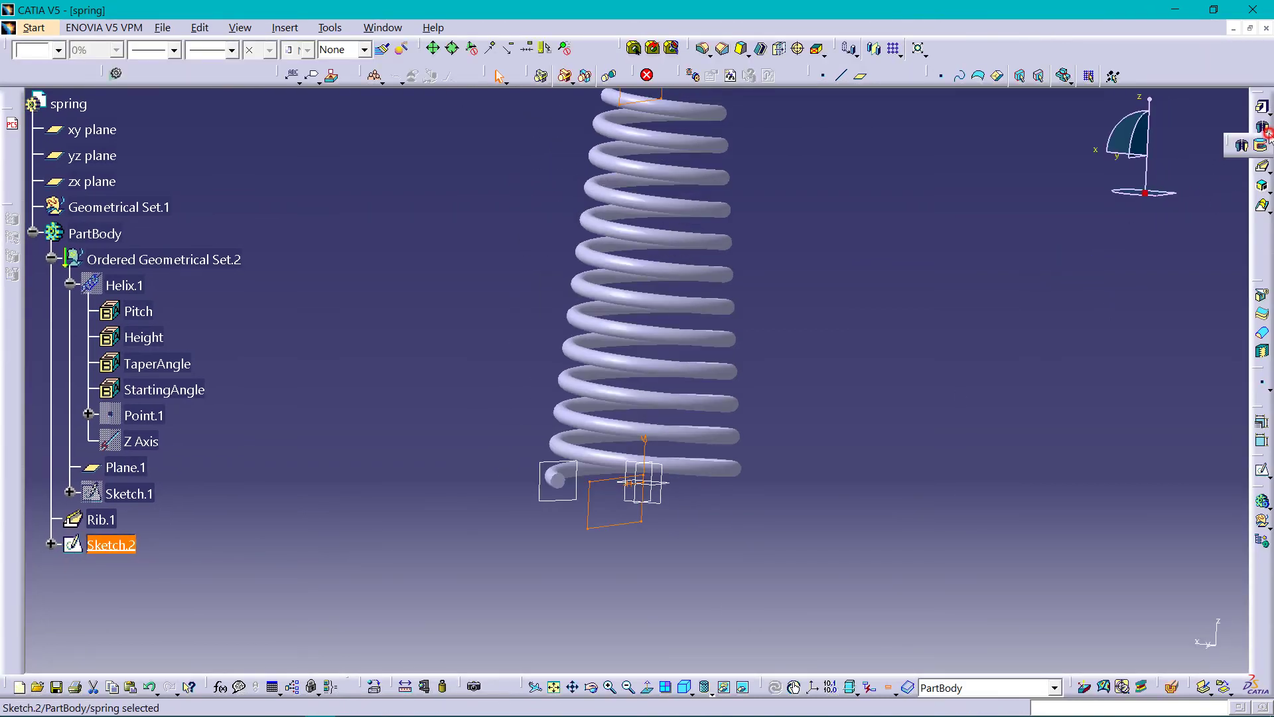
Step: Cut both spring ends flat with a 360 deg groove of the two-rectangle sketch about the Z axis
left_click(1261, 148)
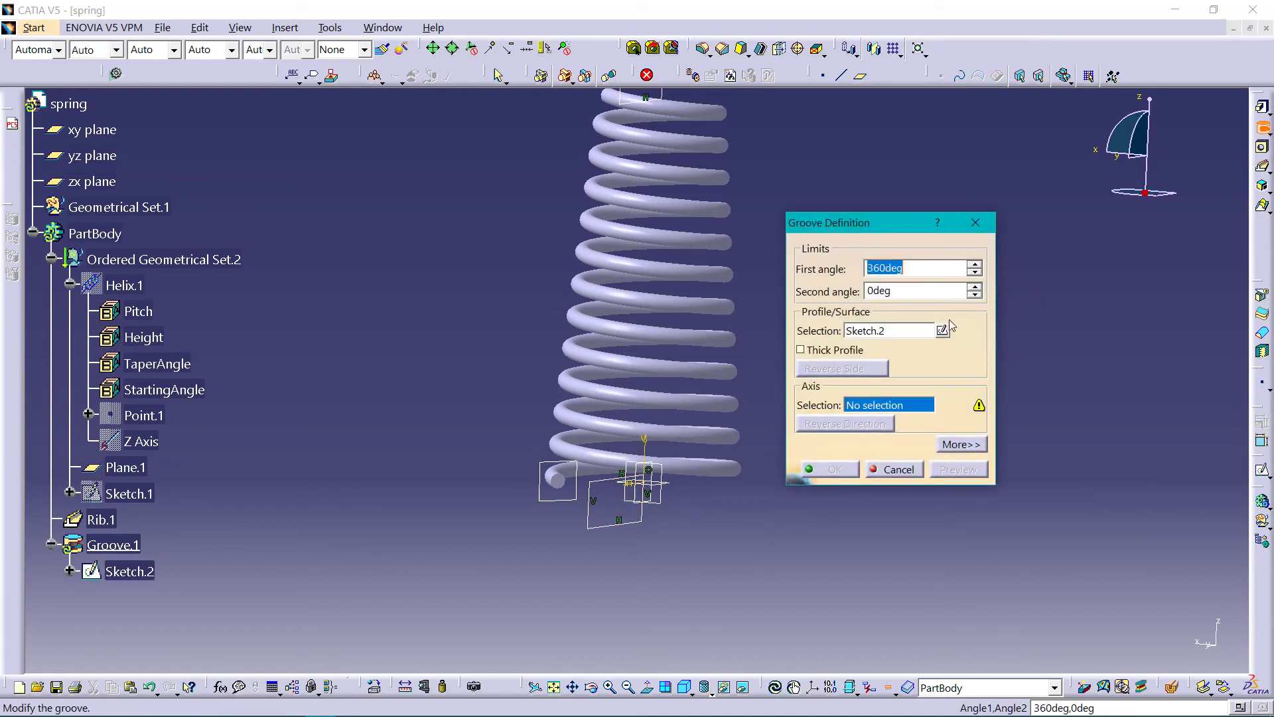
right_click(877, 407)
left_click(909, 465)
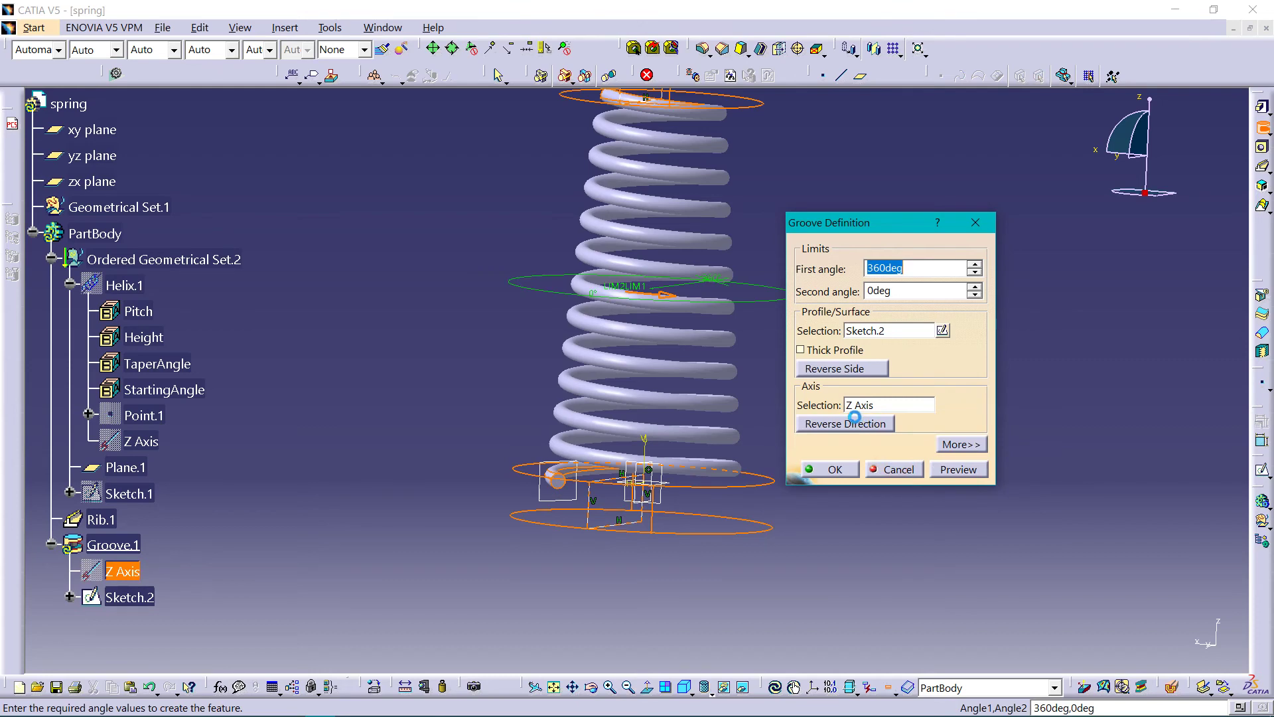
middle_click_drag(692, 380, 638, 504)
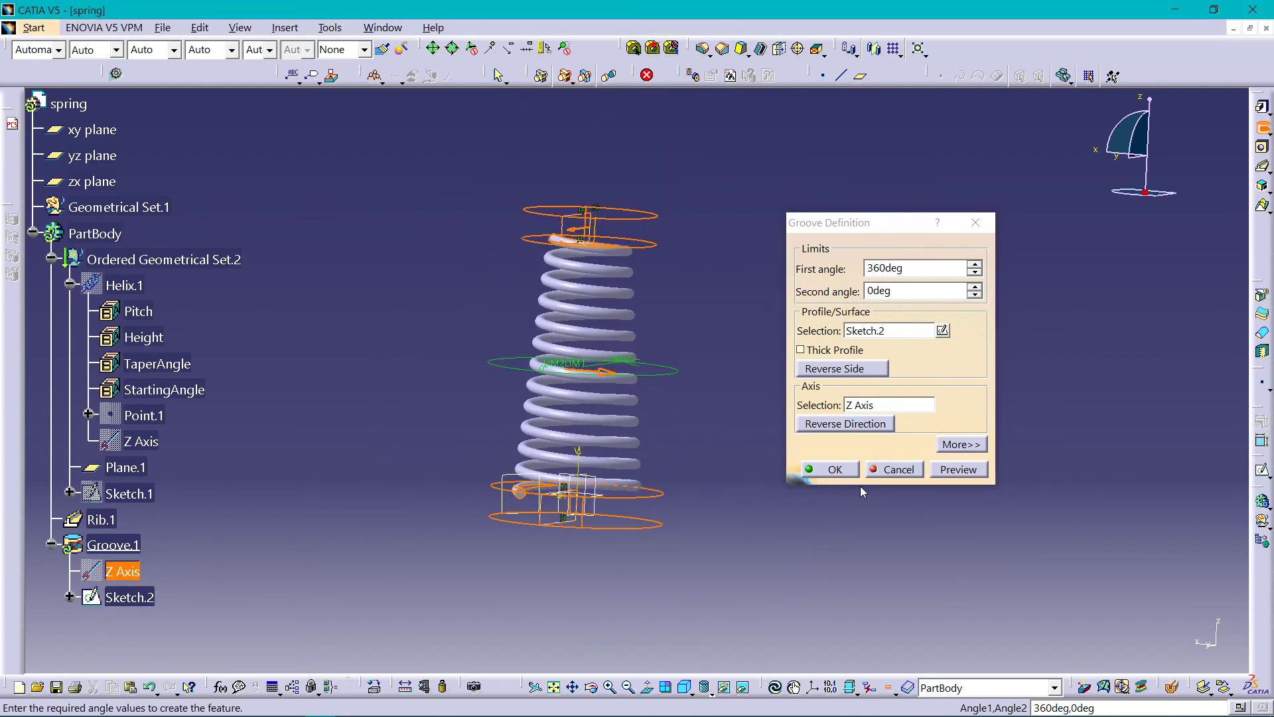
left_click(949, 471)
left_click(831, 469)
Step: Apply the Steel material from the Metal library to the whole spring part
middle_click_drag(777, 357, 614, 411)
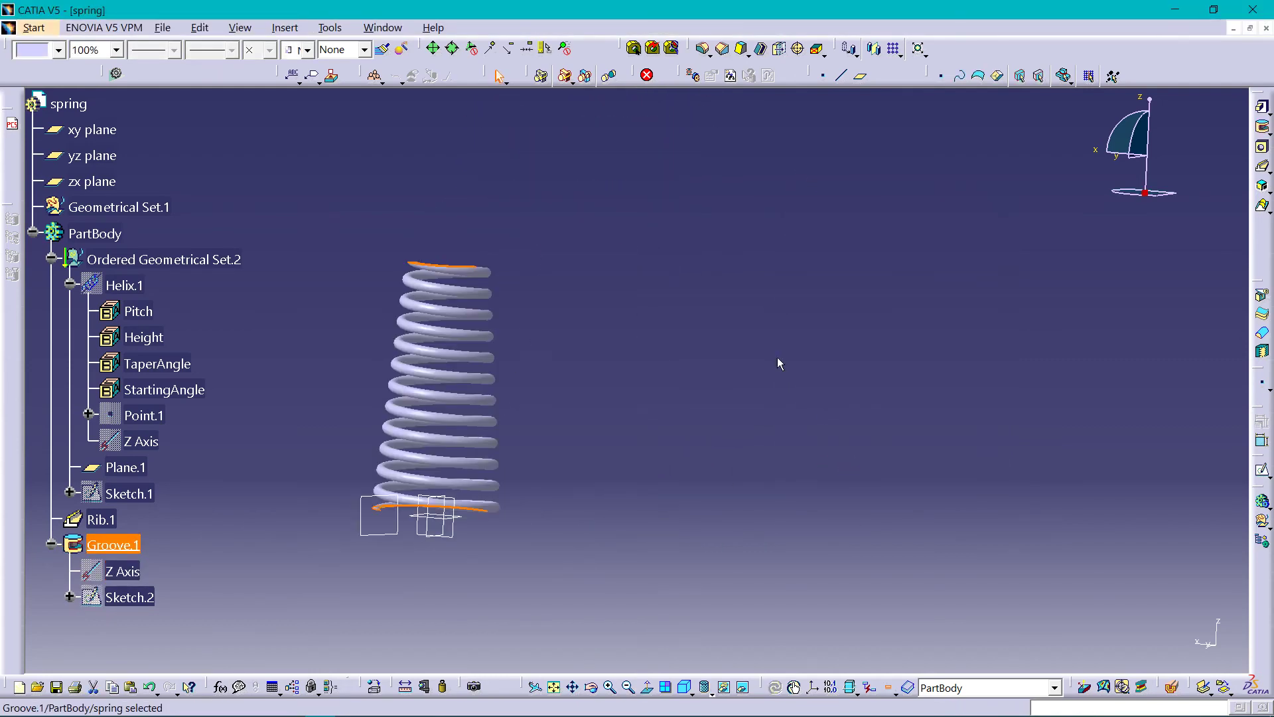
mouse_move(766, 398)
middle_mouse_down()
mouse_move(688, 350)
mouse_move(696, 211)
mouse_move(684, 302)
mouse_move(705, 370)
mouse_move(705, 279)
mouse_move(771, 383)
middle_mouse_up()
middle_click_drag(800, 317, 625, 346)
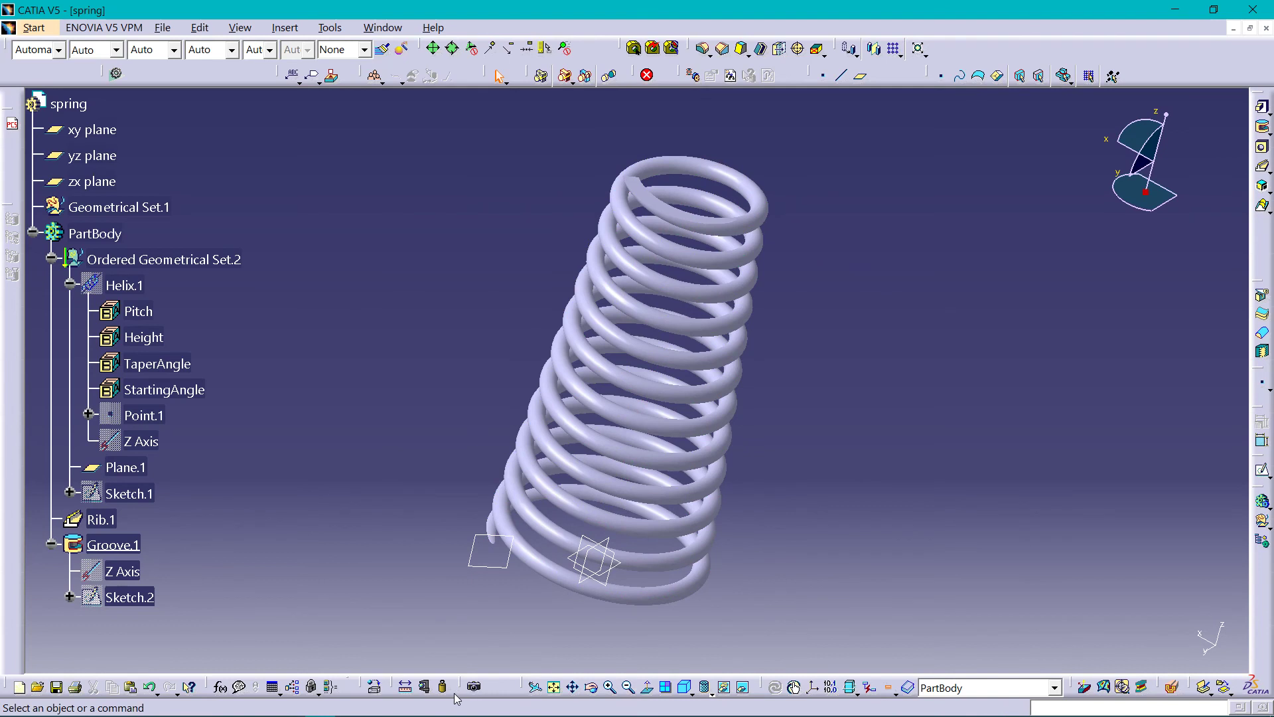
left_click(374, 686)
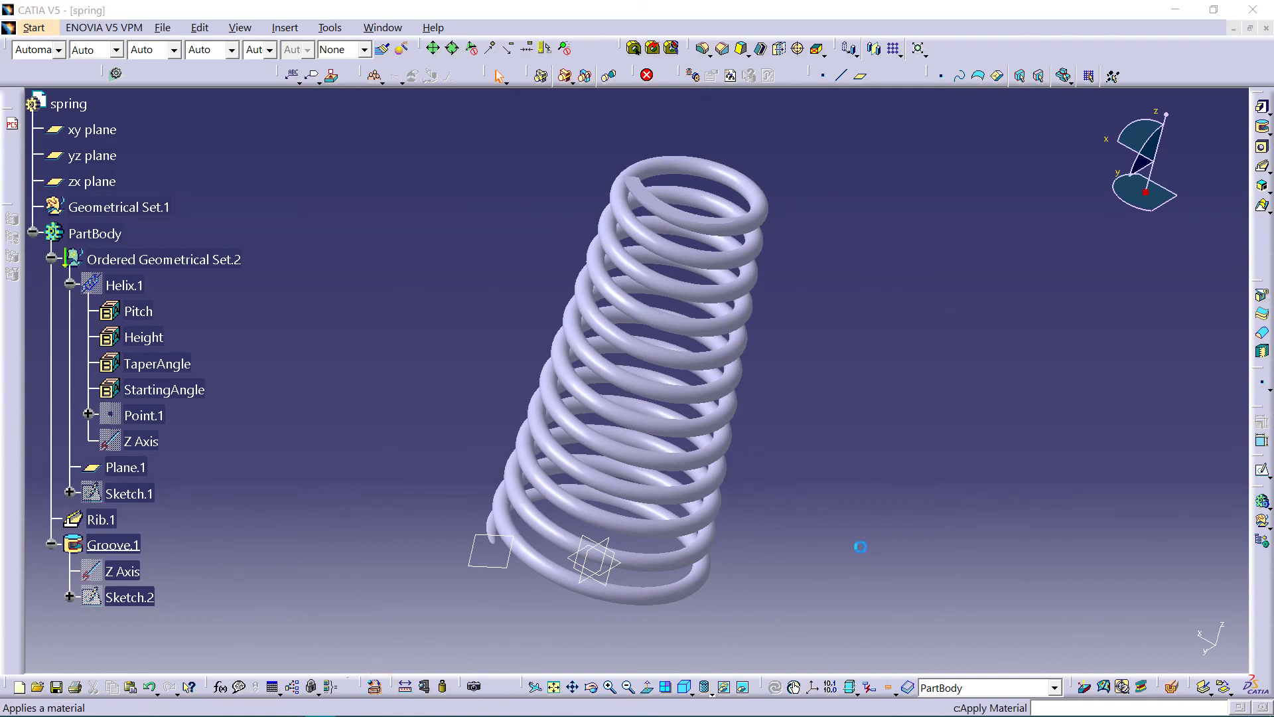
left_click(924, 304)
scroll(856, 531, "down", 2)
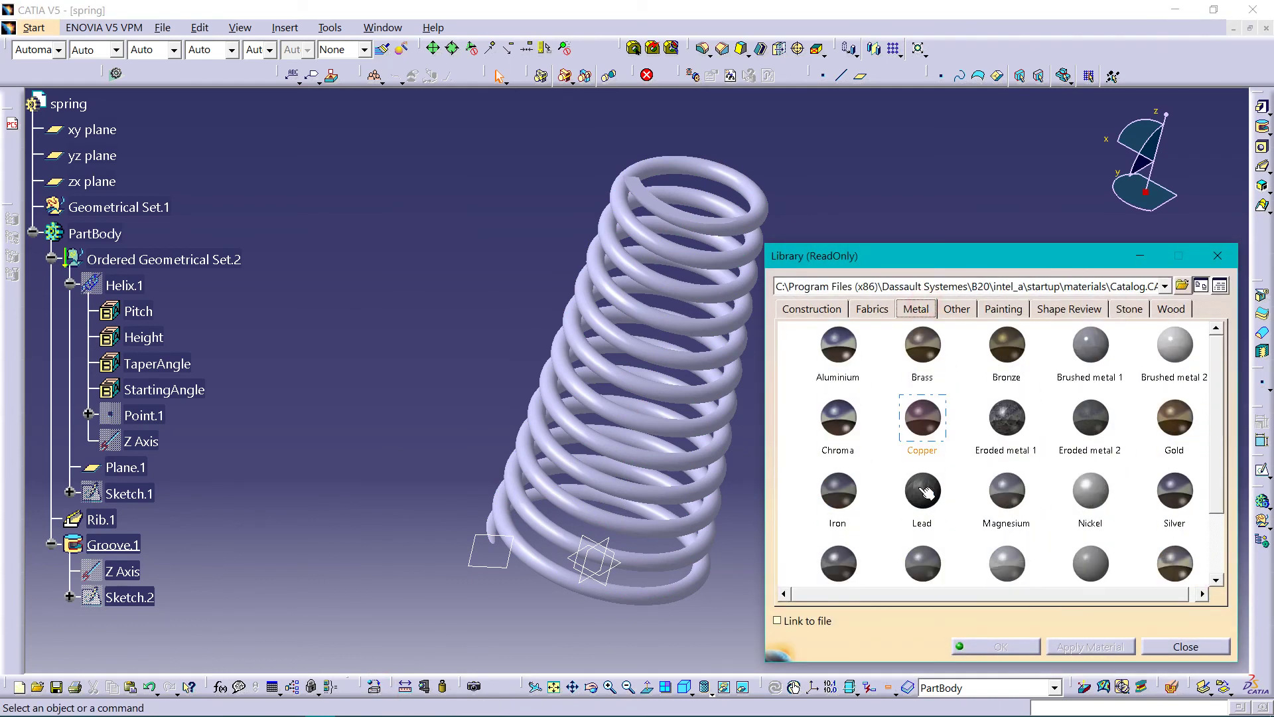
left_click(67, 103)
left_click(1080, 649)
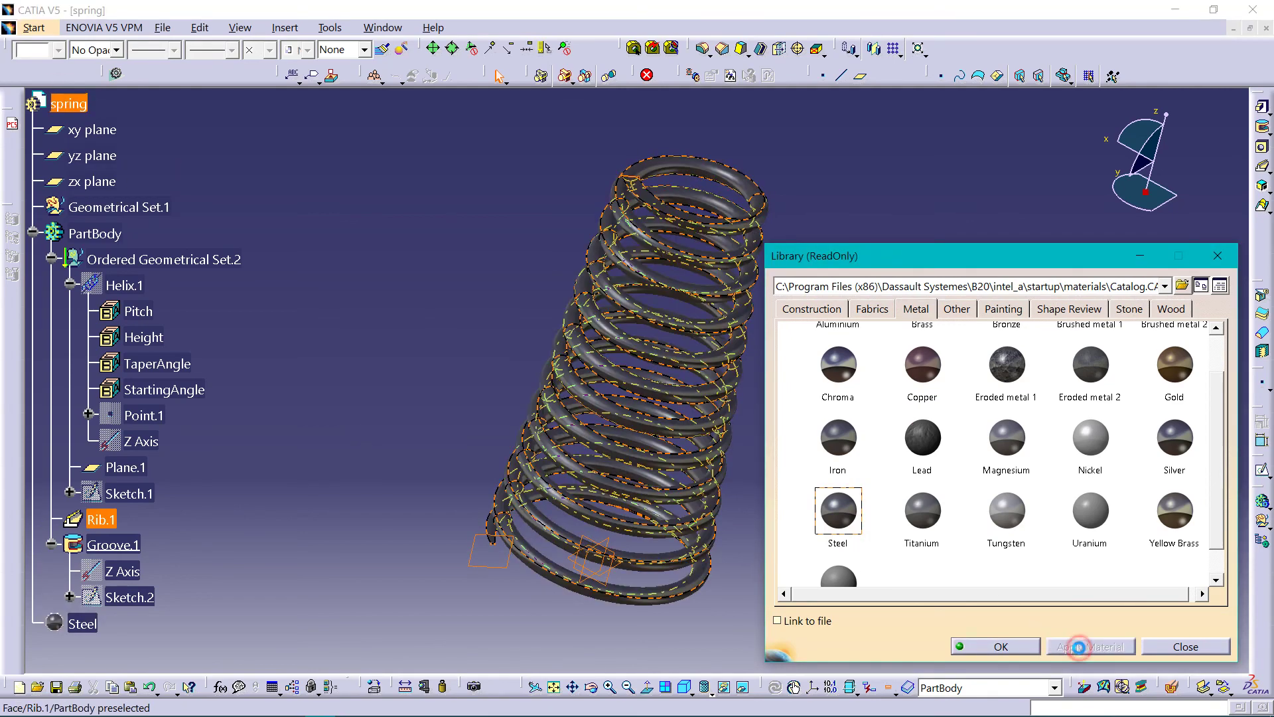
left_click(995, 647)
middle_click_drag(930, 345, 967, 459)
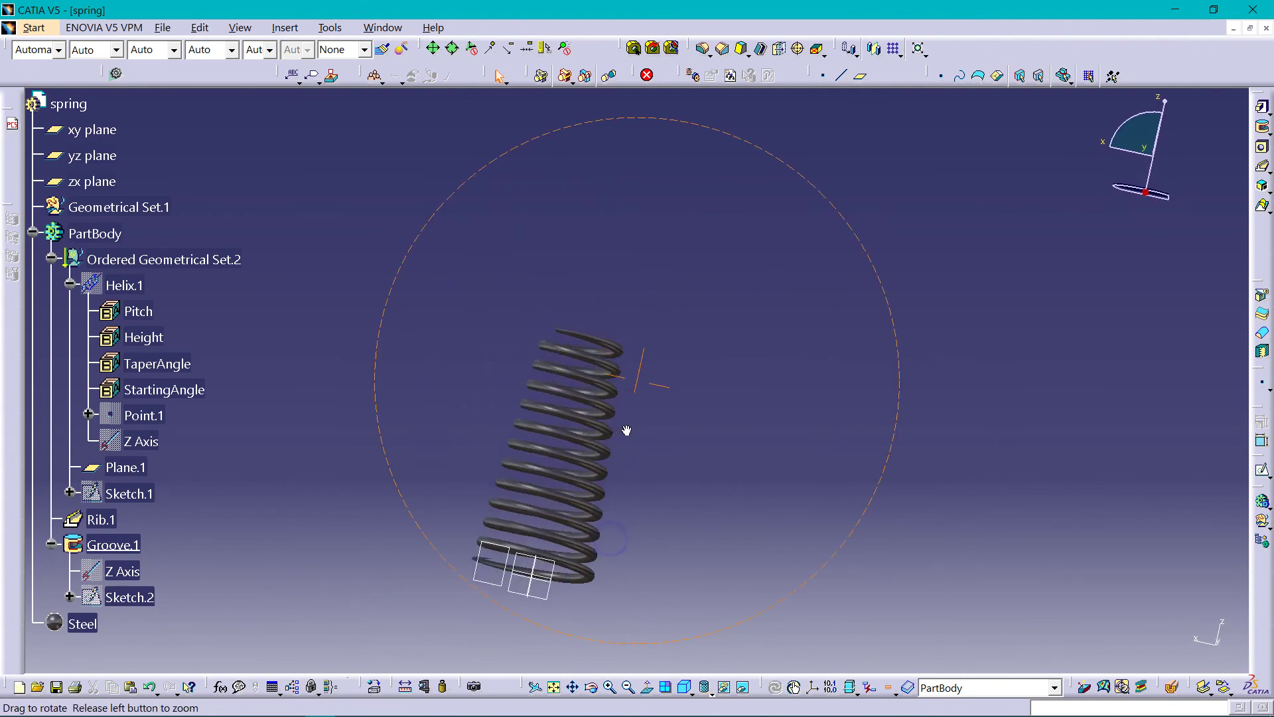